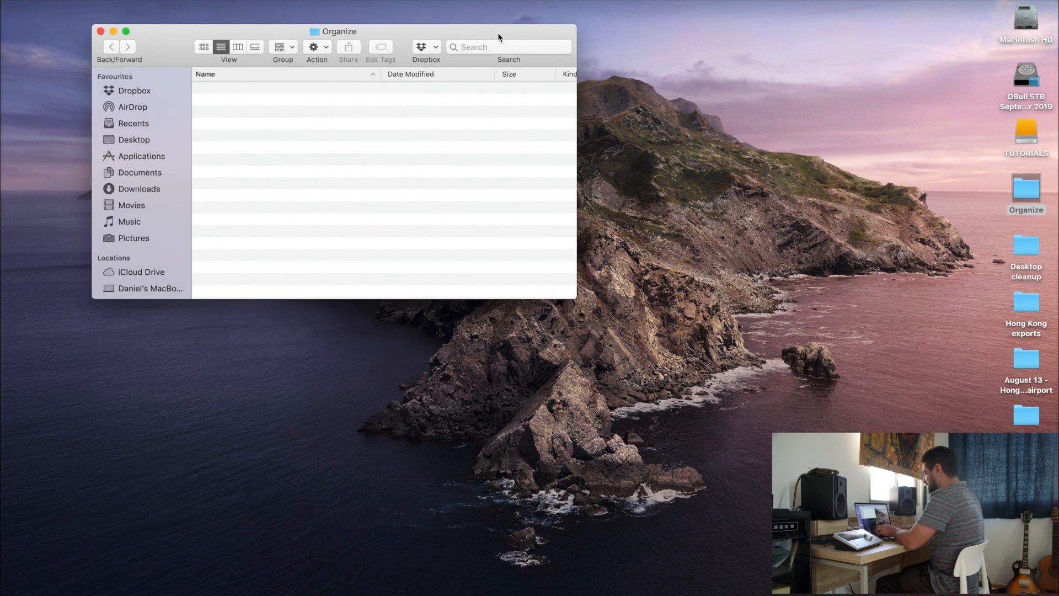
# Create two folders named VIDEOS and AUDIO inside the Organize folder
pyautogui.press('super+shift+n')
pyautogui.write('VIDEOS')
pyautogui.press('Return')
pyautogui.press('super+shift+n')
pyautogui.write('AUDIO')
pyautogui.press('Return')
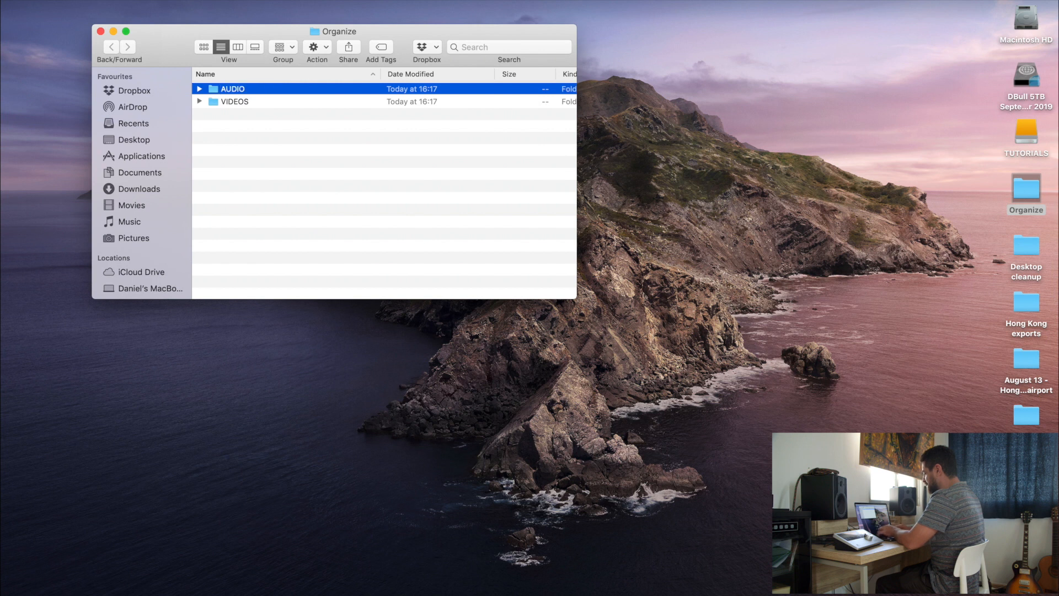
# Add two more folders named MUSIC and IMAGES to the Organize folder
pyautogui.press('super+shift+n')
pyautogui.write('MUSIC')
pyautogui.press('Return')
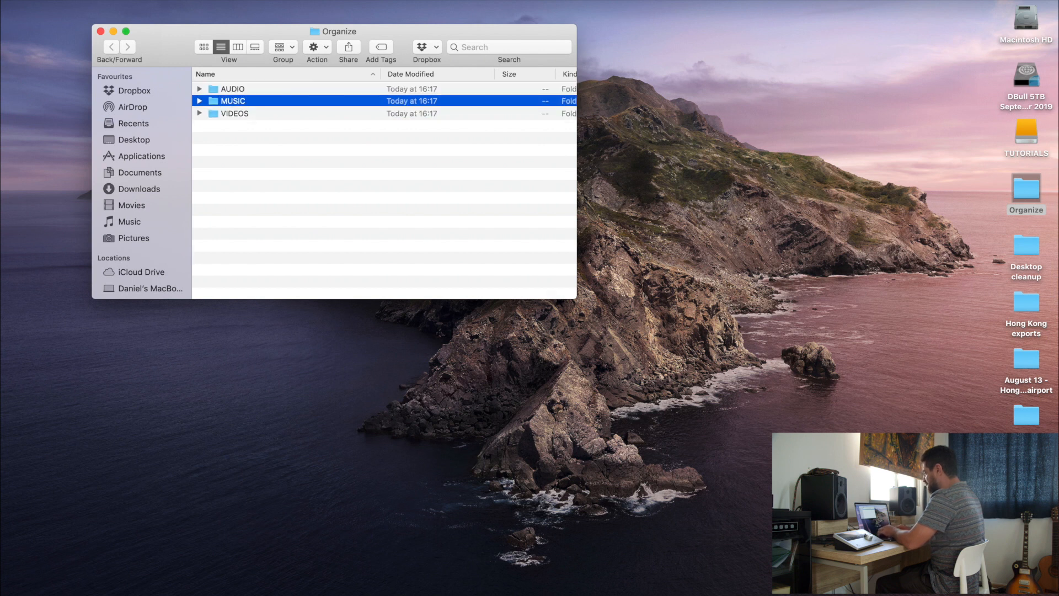
pyautogui.press('super+shift+n')
pyautogui.write('IMAGES')
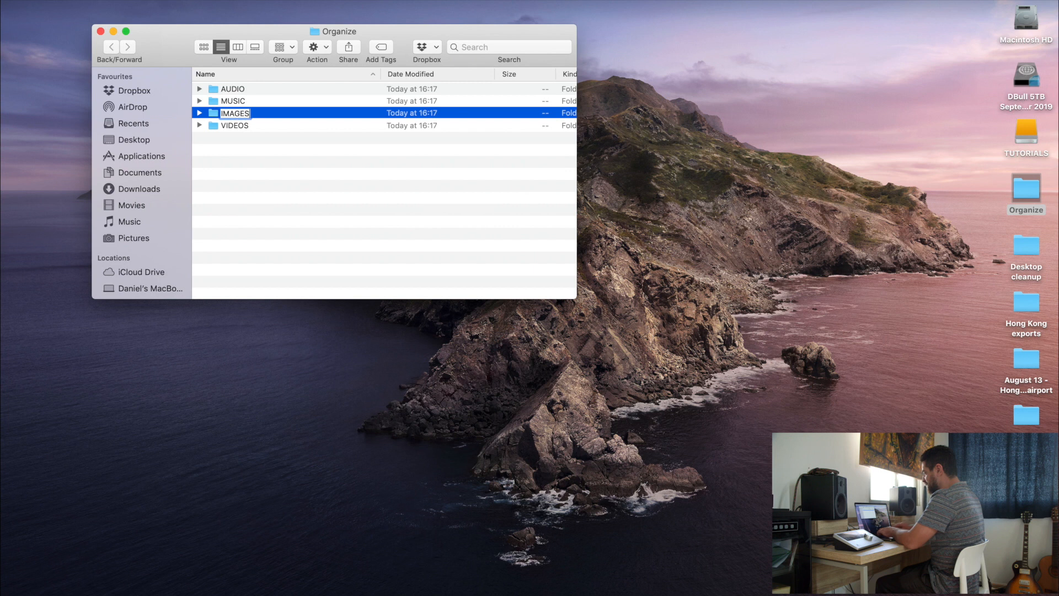
pyautogui.press('Return')
# Make the Organize window narrower and taller, bringing the Kind column into view
pyautogui.click(522, 270)
pyautogui.moveTo(576, 299); pyautogui.dragTo(545, 352)
pyautogui.hscroll(3, 541, 349)
pyautogui.click(607, 346)
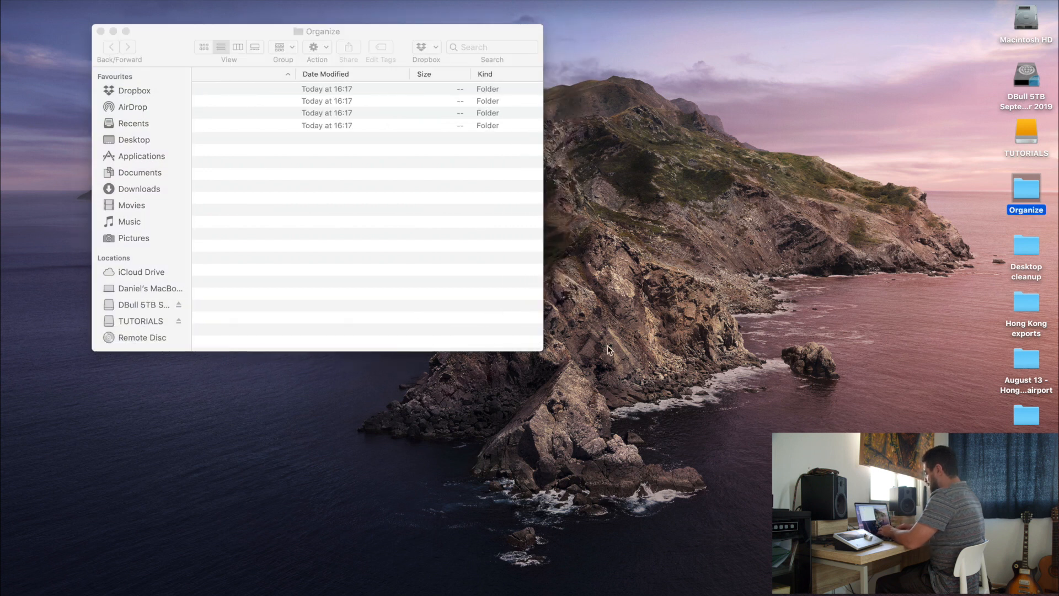
# Launch Final Cut Pro and bring its window in front of the Organize folder window
pyautogui.press('super+space')
pyautogui.write('FINAL')
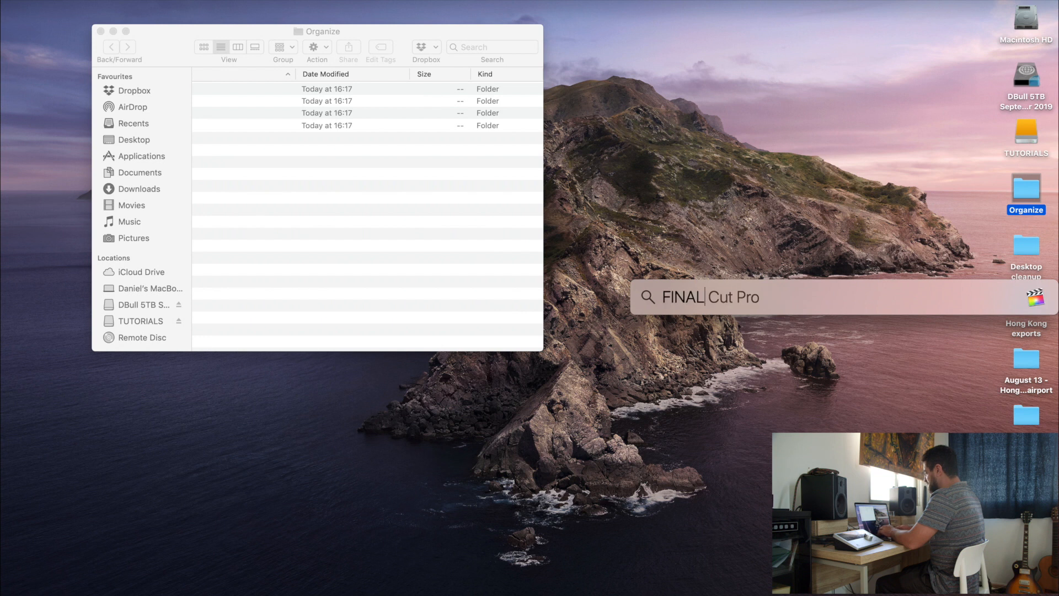
pyautogui.press('Return')
pyautogui.press('super+Tab')
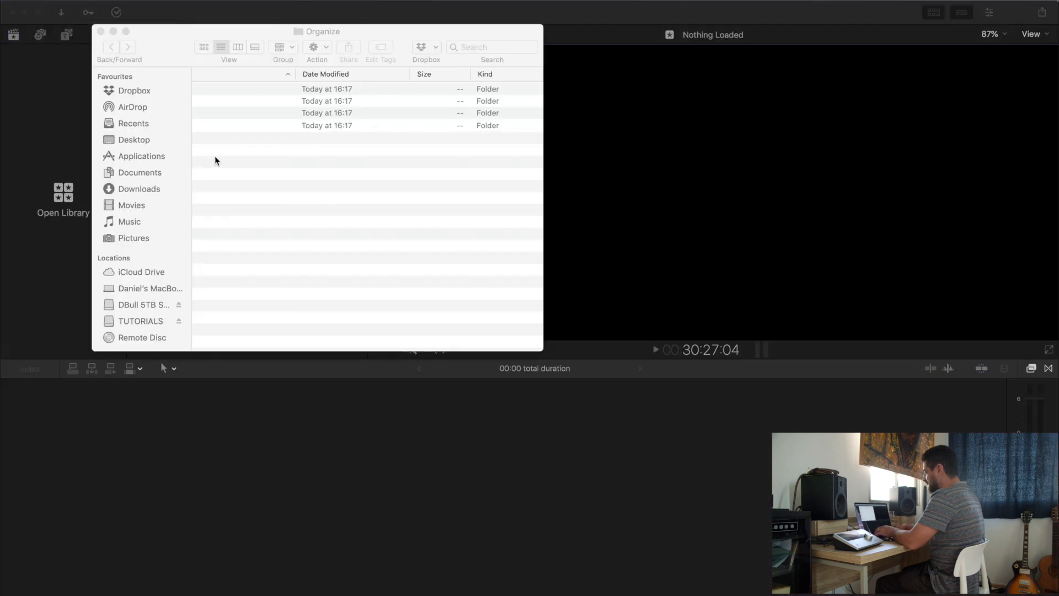
pyautogui.moveTo(151, 46); pyautogui.dragTo(459, 135)
pyautogui.click(408, 120)
pyautogui.click(118, 118)
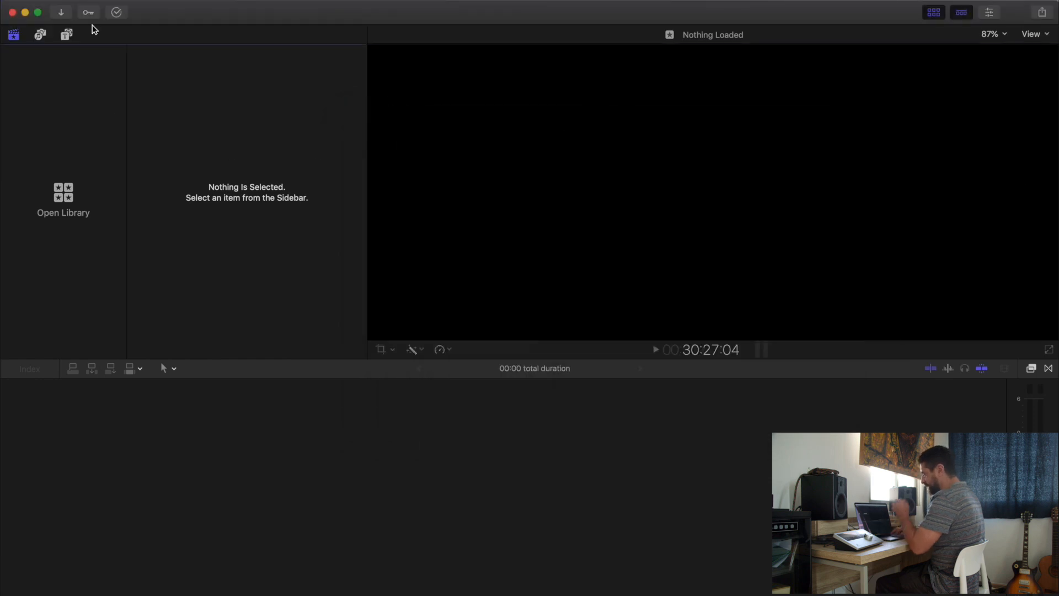
# Create a new library named Organize and save it in the Organize folder on the Desktop
pyautogui.click(105, 0)
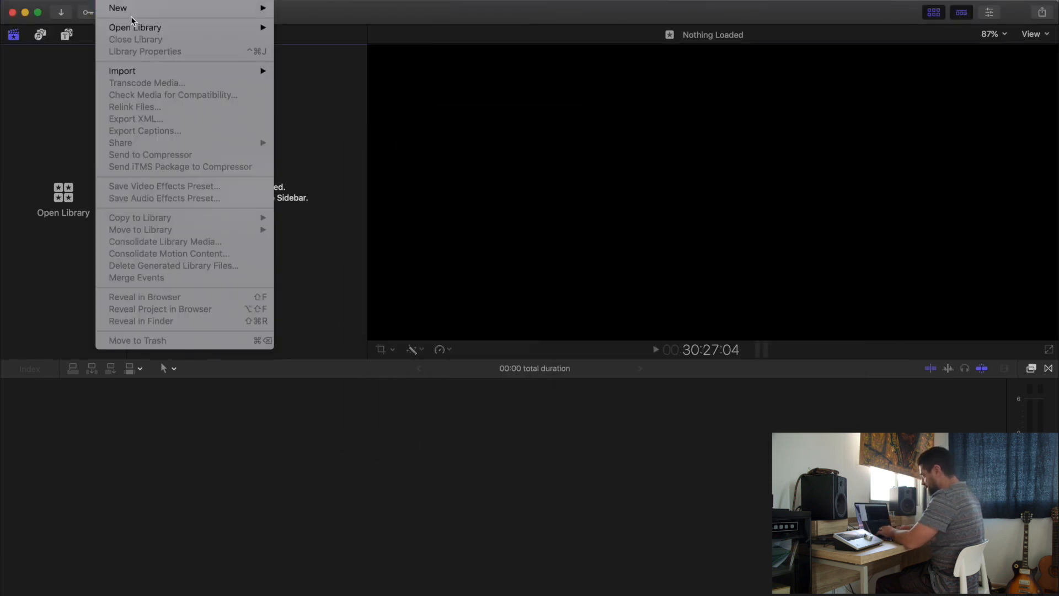
pyautogui.moveTo(201, 8)
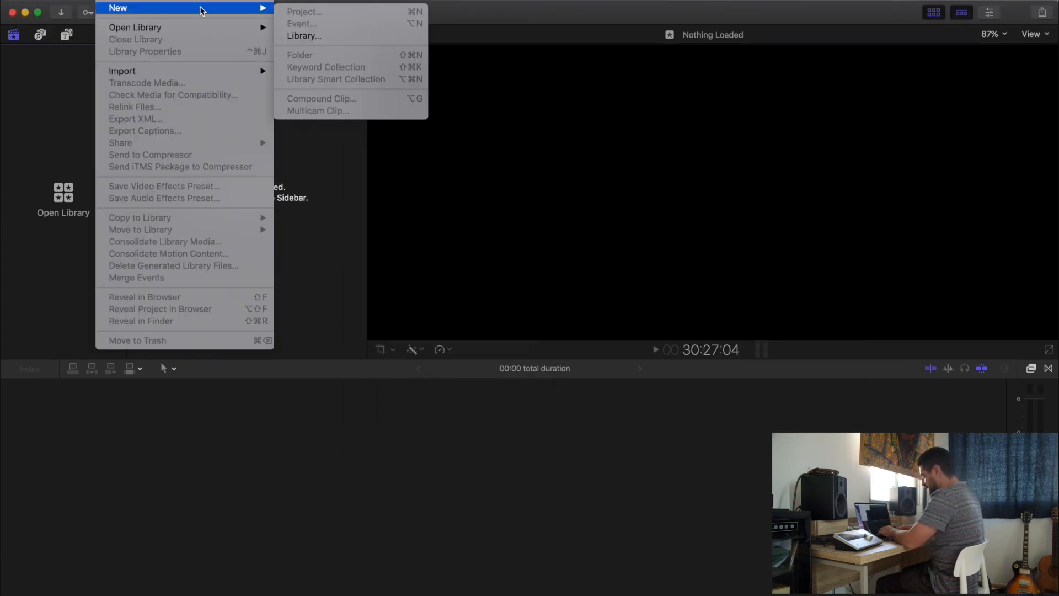
pyautogui.click(349, 39)
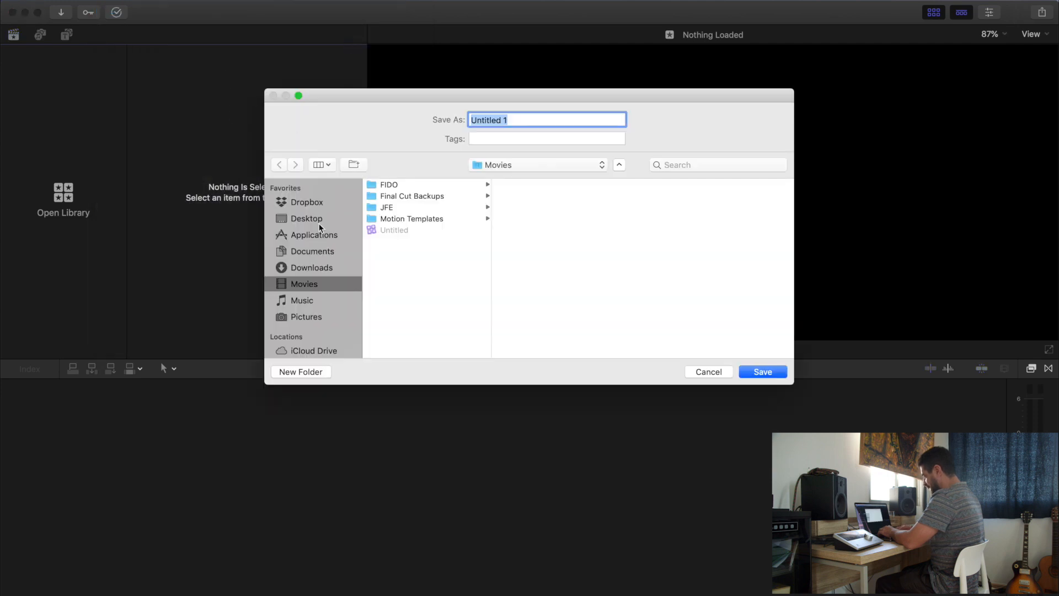
pyautogui.click(319, 225)
pyautogui.click(405, 254)
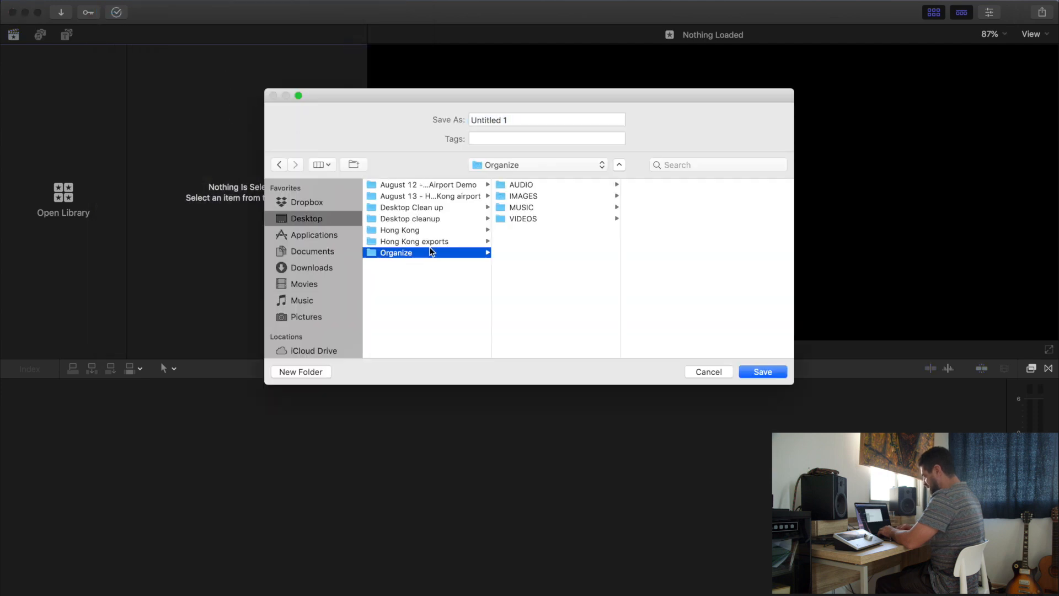
pyautogui.click(511, 120)
pyautogui.press('super+a')
pyautogui.write('O')
pyautogui.press('Return')
# Switch to Finder and open the Desktop's Organize folder in a new window to view its contents
pyautogui.press('super+Tab')
pyautogui.press('super+Tab')
pyautogui.press('super+shift+Tab')
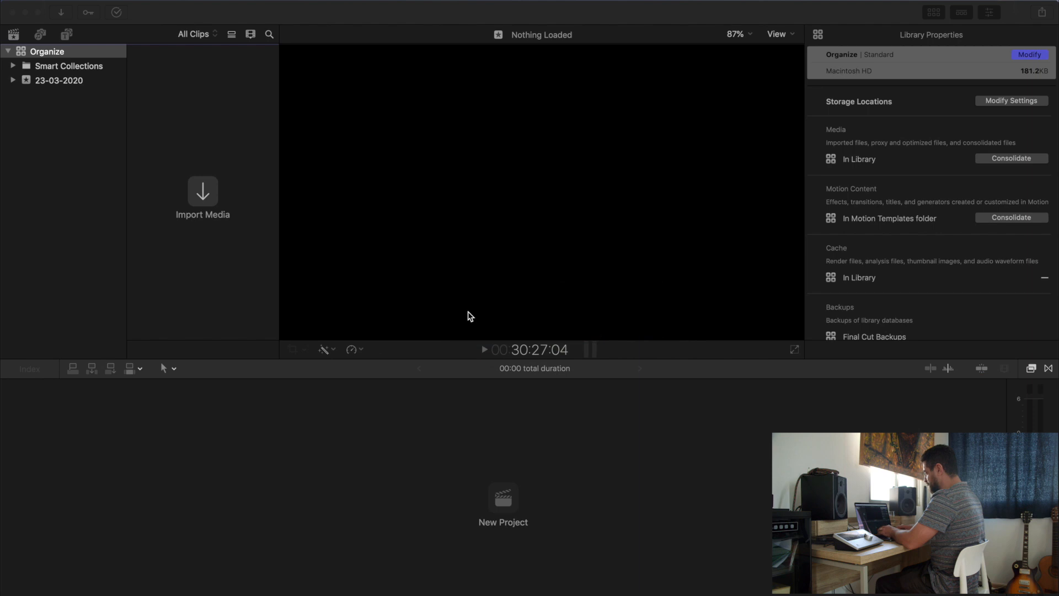
pyautogui.press('super+n')
pyautogui.click(631, 223)
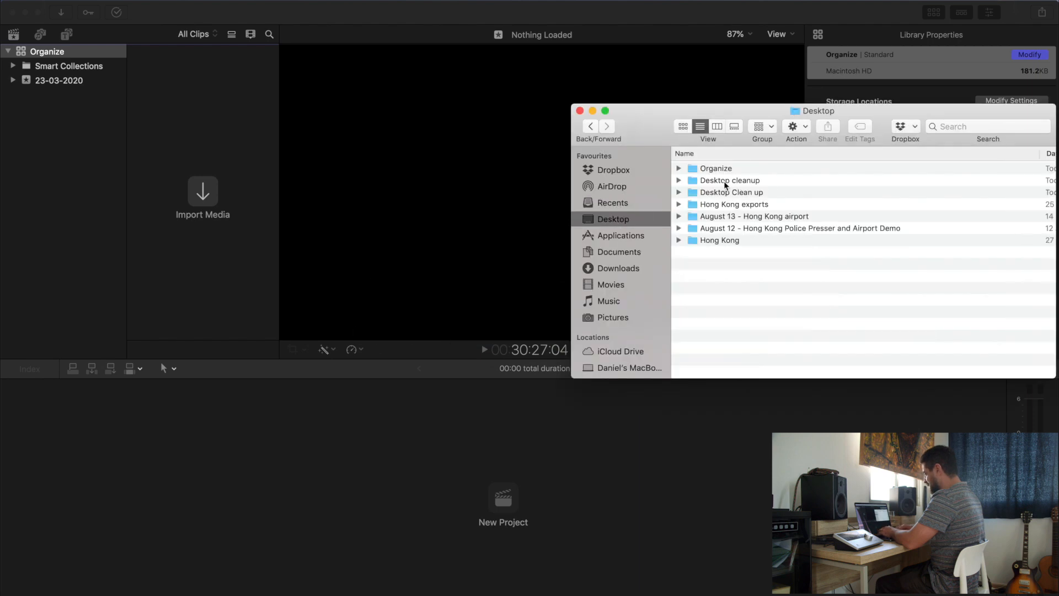
pyautogui.click(772, 171)
pyautogui.press('super+Down')
pyautogui.press('super+Up')
pyautogui.press('Down')
pyautogui.press('Up')
pyautogui.press('super+Down')
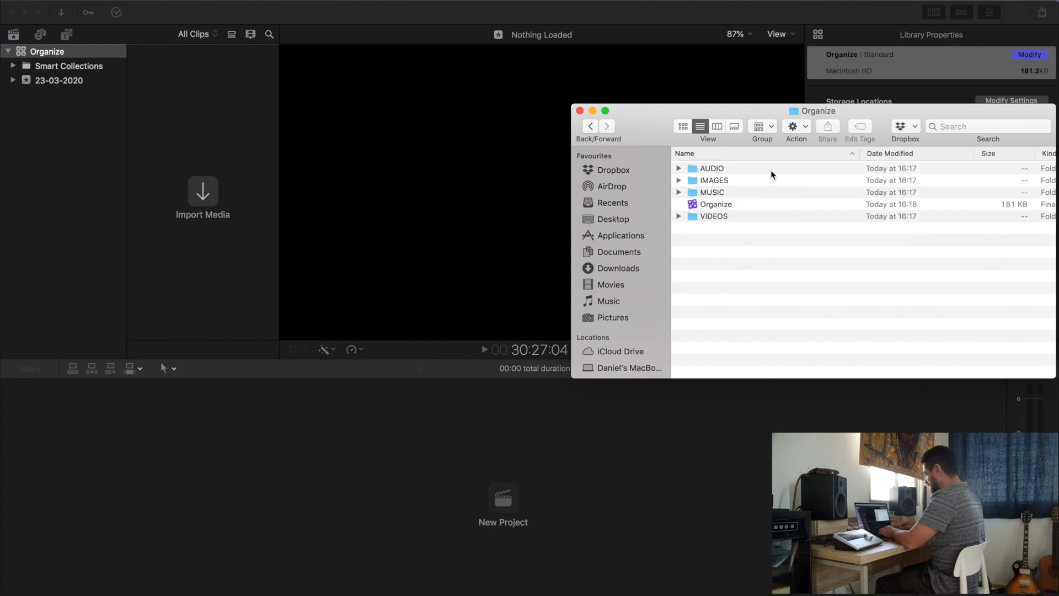
# Expand the VIDEOS, MUSIC, IMAGES and AUDIO folders in the list to examine what they contain
pyautogui.press('Down')
pyautogui.press('Down')
pyautogui.press('Down')
pyautogui.press('Down')
pyautogui.press('Down')
pyautogui.press('Right')
pyautogui.press('Up')
pyautogui.press('Up')
pyautogui.press('Right')
pyautogui.press('Up')
pyautogui.press('Right')
pyautogui.press('Up')
pyautogui.press('Right')
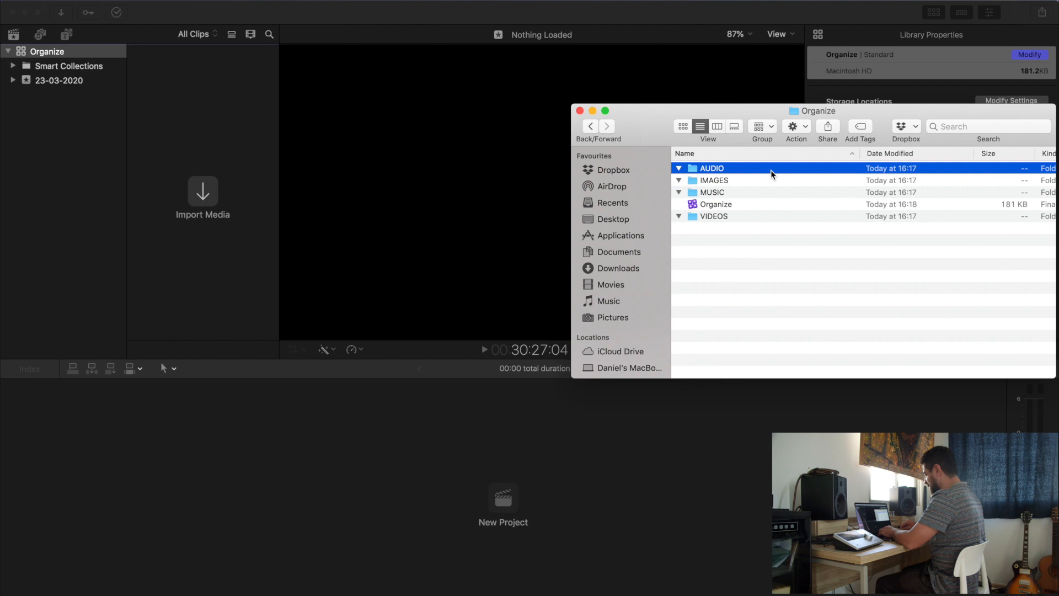
pyautogui.press('Down')
pyautogui.press('Down')
pyautogui.press('Down')
pyautogui.click(762, 274)
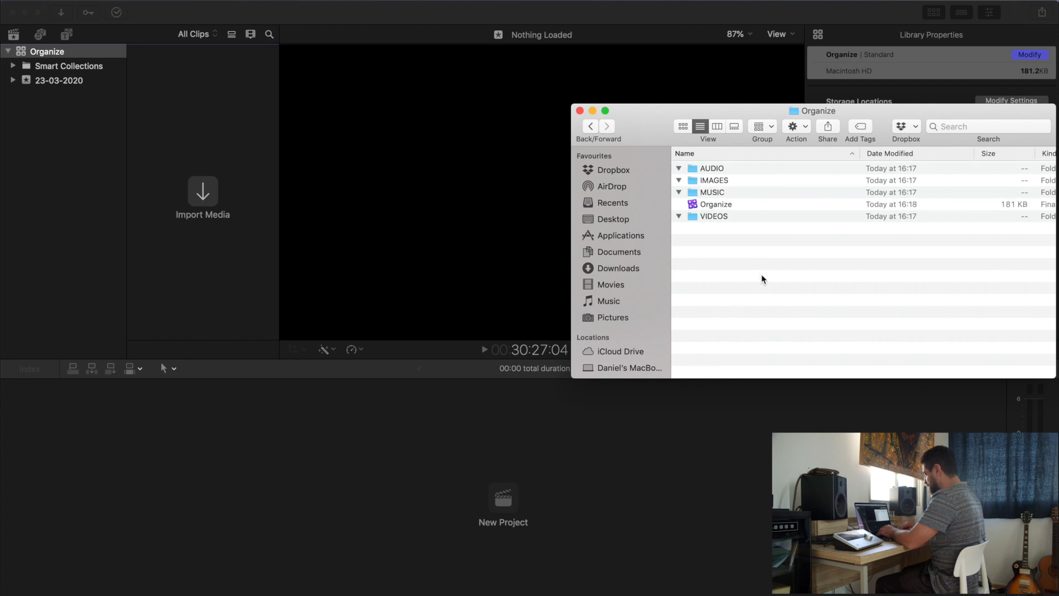
pyautogui.click(48, 145)
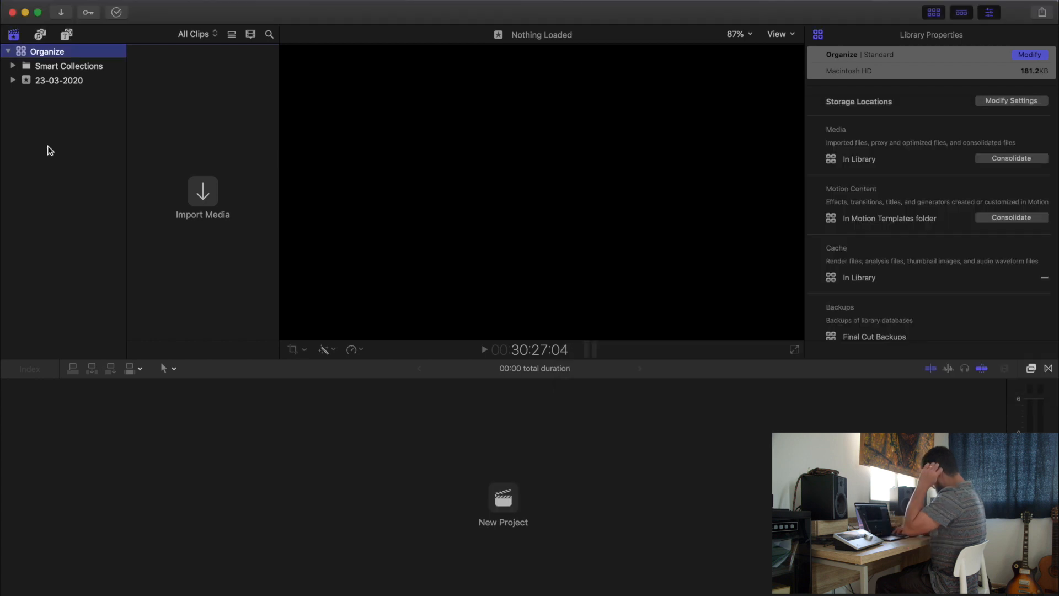
pyautogui.press('super+Tab')
pyautogui.press('Down')
pyautogui.press('super+Down')
pyautogui.press('Down')
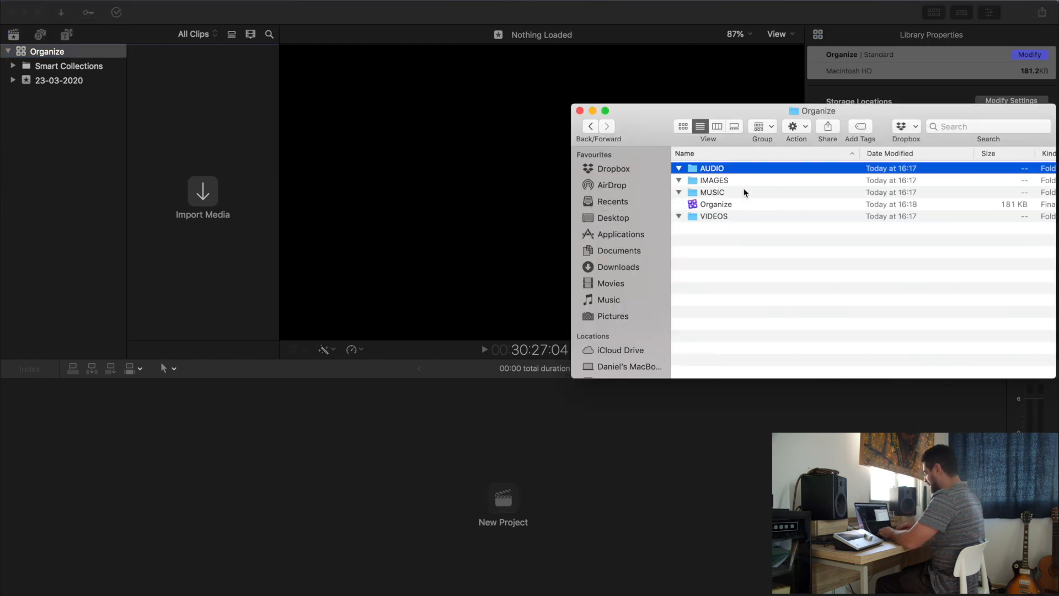
# Return to Final Cut Pro and create a new event named VIDEOS in the Organize library
pyautogui.click(94, 153)
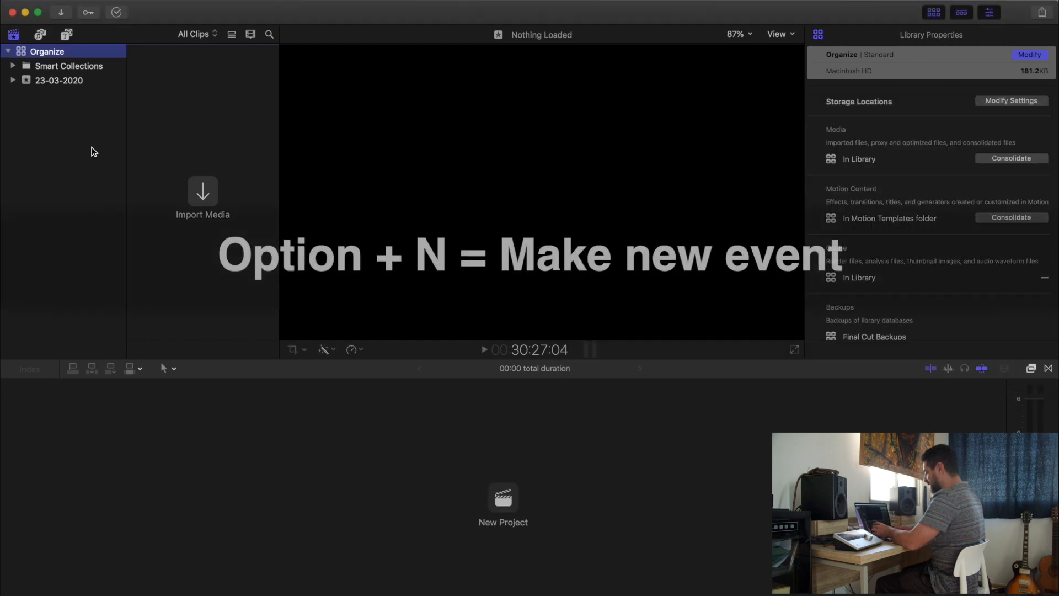
pyautogui.hotkey('alt', 'n')
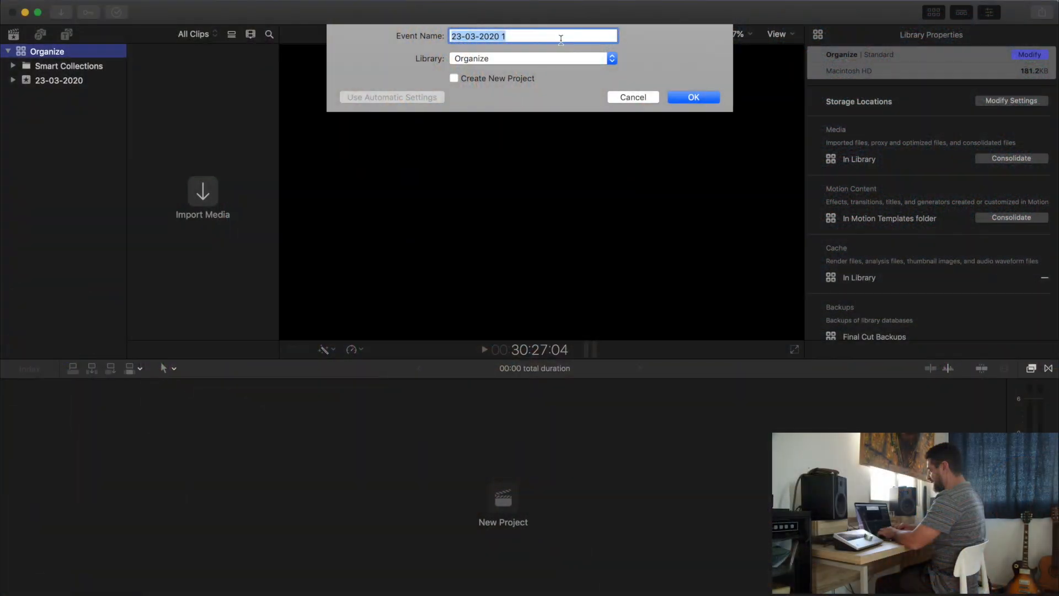
pyautogui.click(561, 39)
pyautogui.tripleClick(561, 38)
pyautogui.write('V')
pyautogui.press('Return')
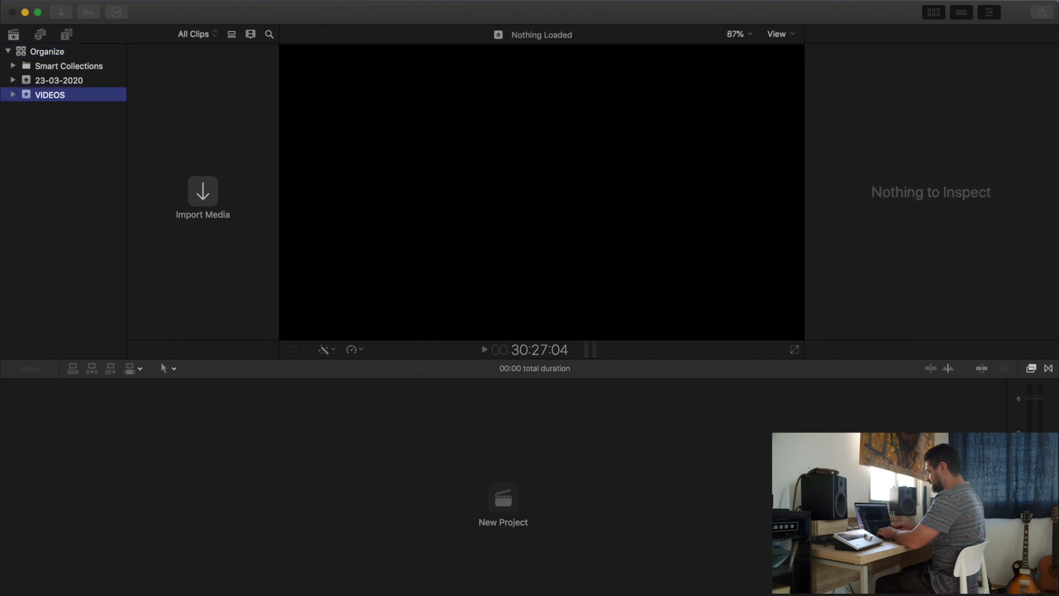
# Delete the default 23-03-2020 event from the Organize library
pyautogui.click(71, 83)
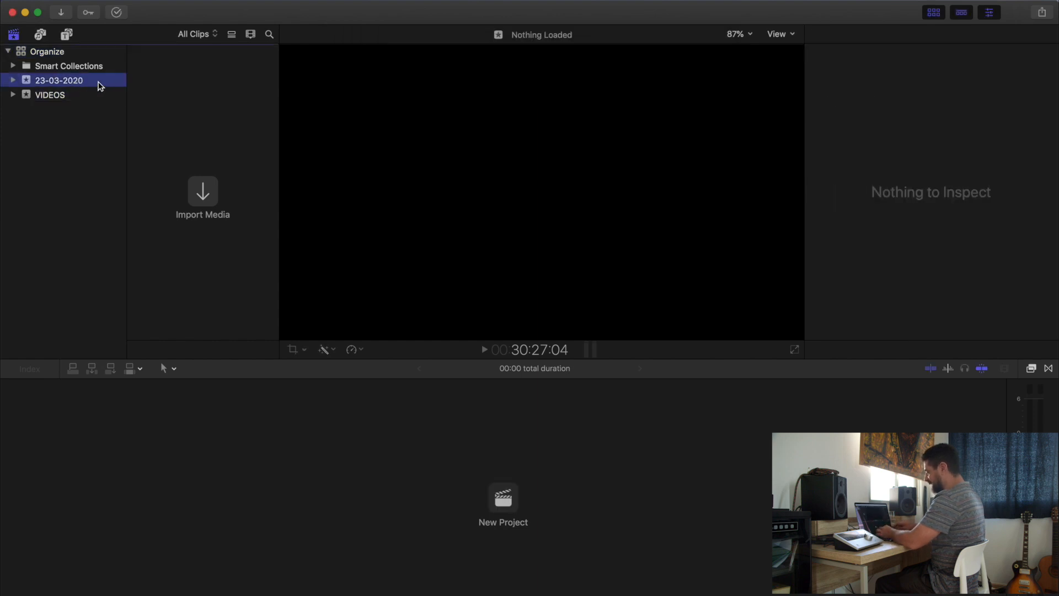
pyautogui.press('super+BackSpace')
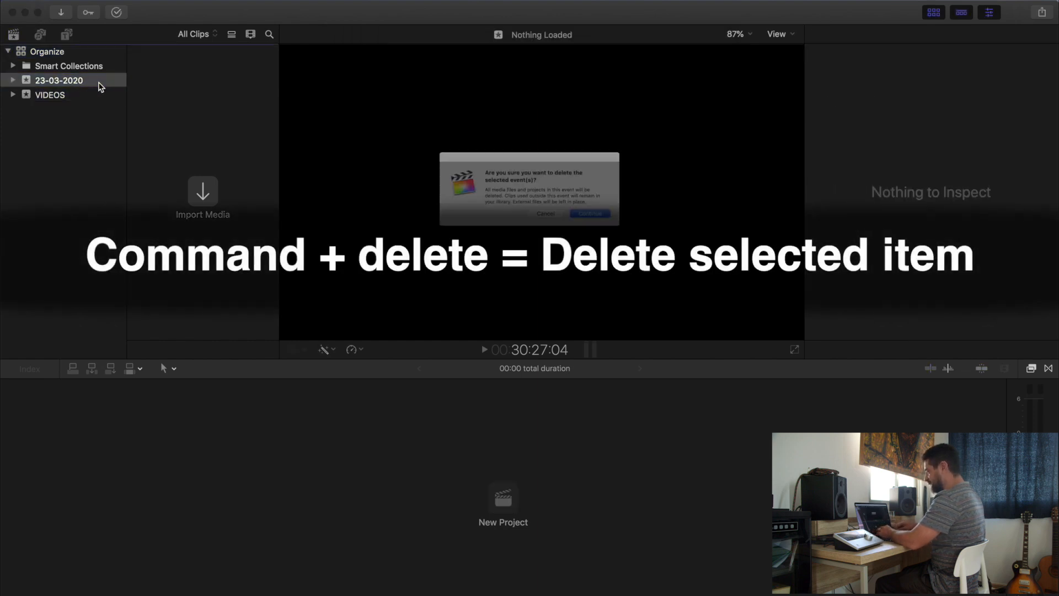
pyautogui.press('Return')
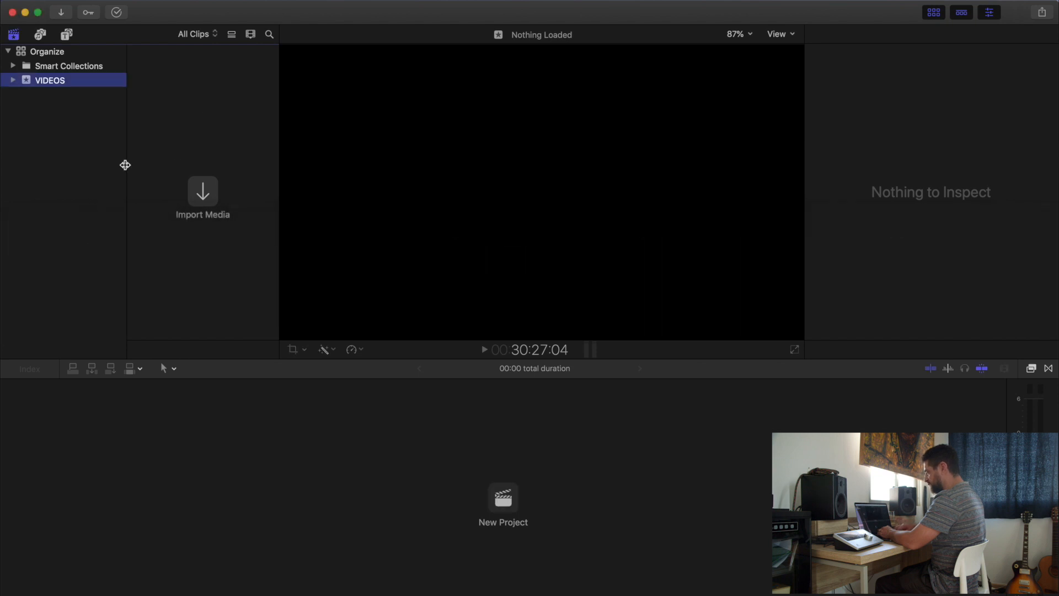
# Create a new event named AUDIO in the Organize library
pyautogui.hotkey('alt', 'n')
pyautogui.write('AUDIO')
pyautogui.press('Return')
# Create two more events named MUSIC and IMAGES in the Organize library
pyautogui.hotkey('alt', 'n')
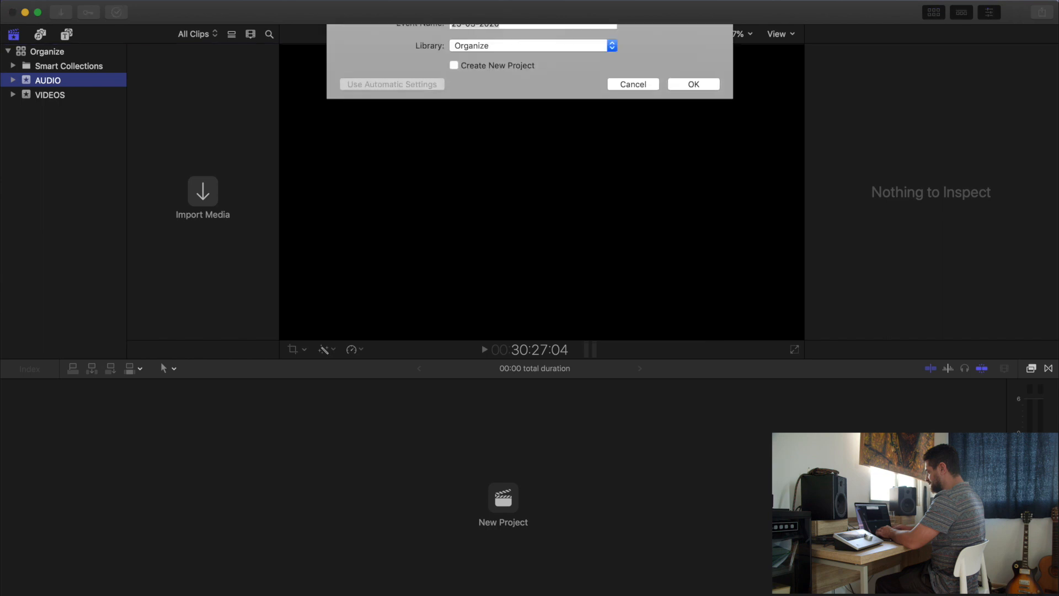
pyautogui.write('MUISIC')
pyautogui.press('Return')
pyautogui.write('IMAGE')
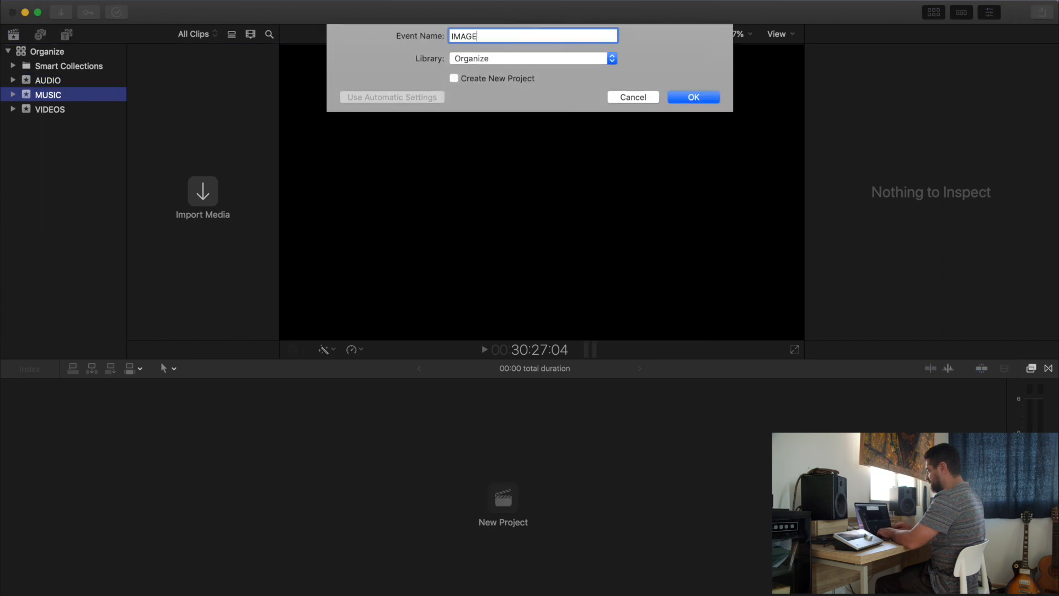
pyautogui.write('S')
pyautogui.press('Return')
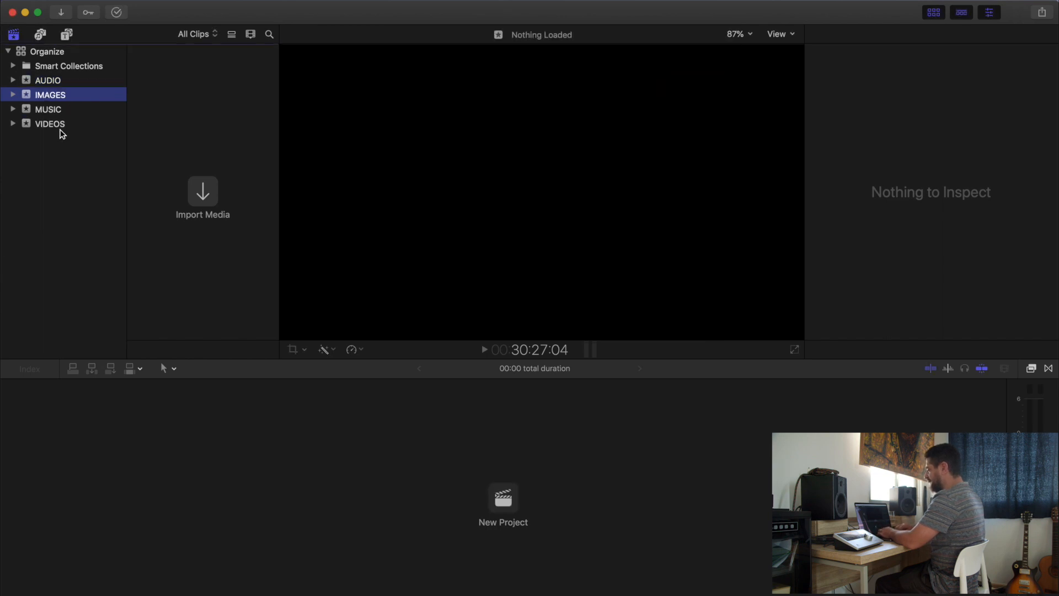
# Create an event named "!!! EDITS" in the Organize library so it sorts above the other events
pyautogui.click(61, 128)
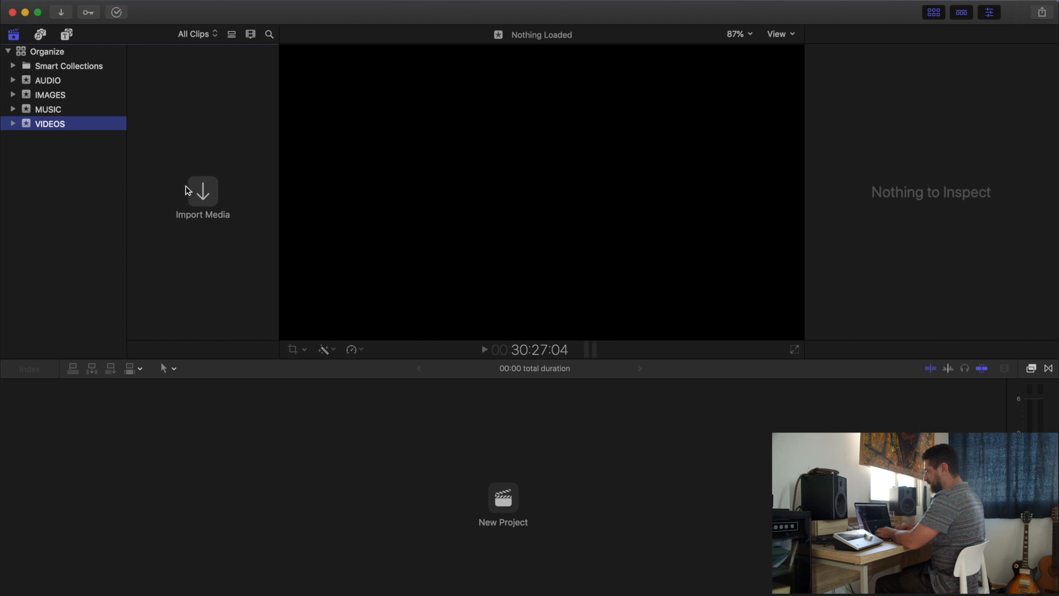
pyautogui.hotkey('alt', 'n')
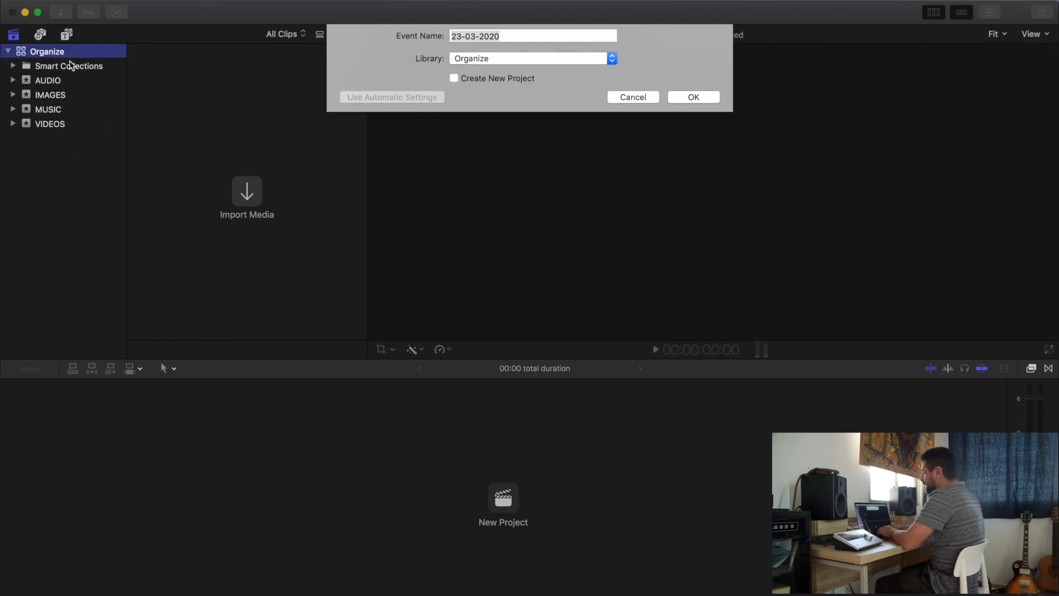
pyautogui.write('!!!')
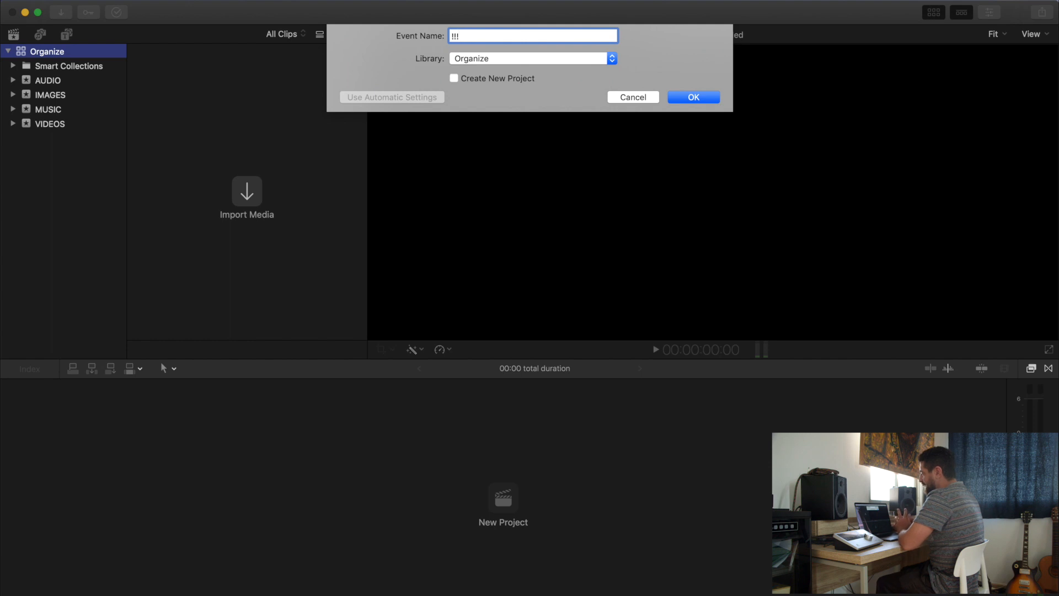
pyautogui.write(' EDITS')
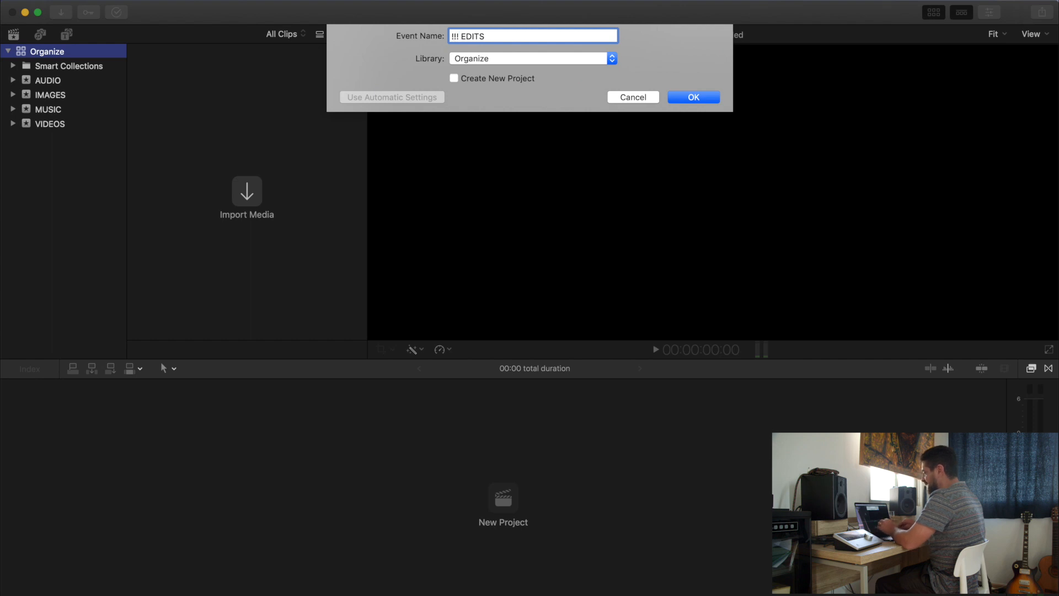
pyautogui.press('Return')
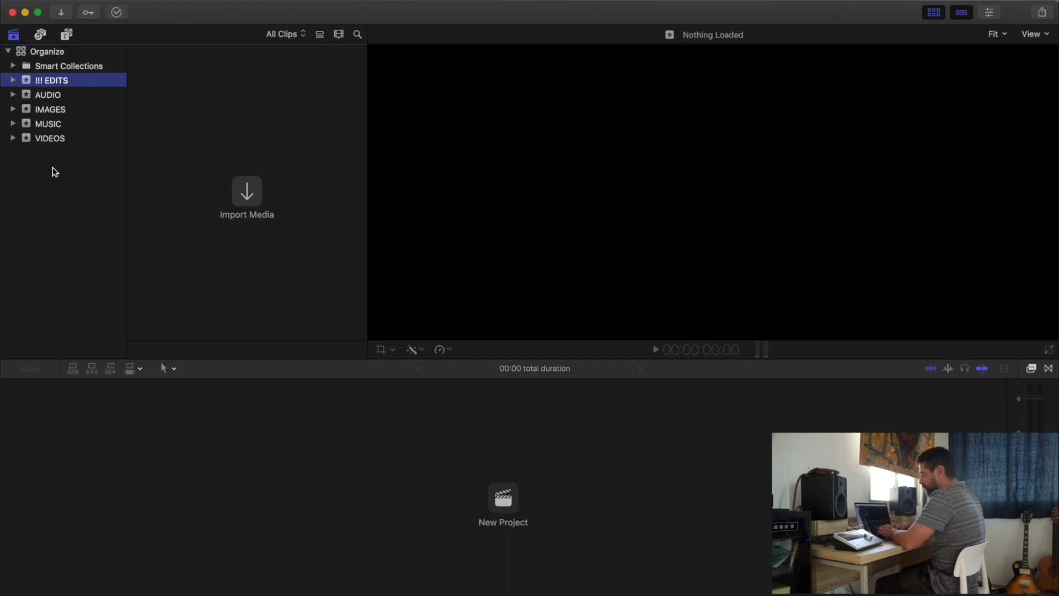
# Rename the VIDEOS event as CANON 5D
pyautogui.click(83, 143)
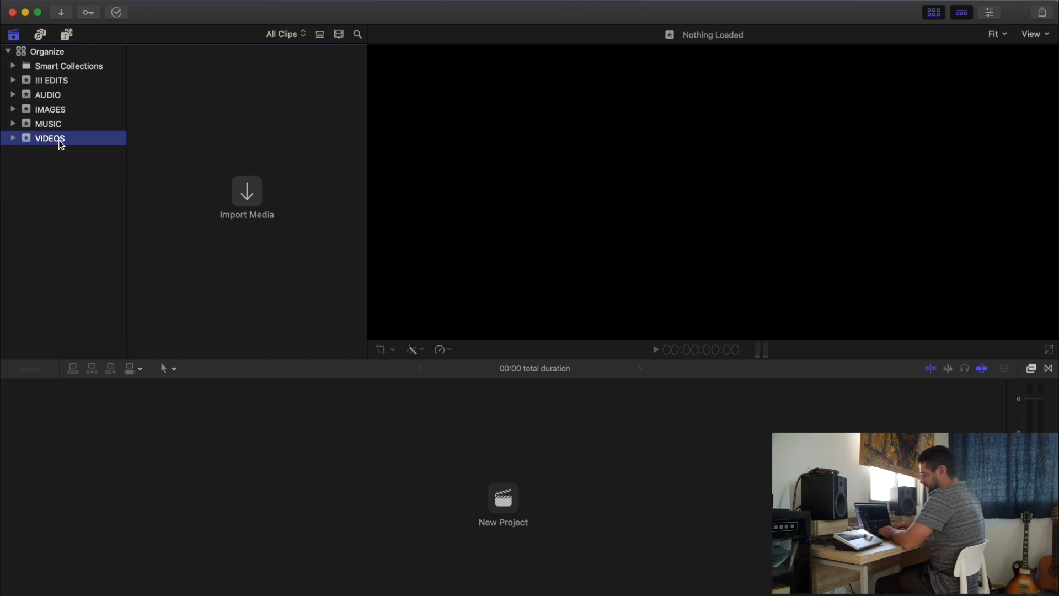
pyautogui.click(60, 141)
pyautogui.write('CANON 5D')
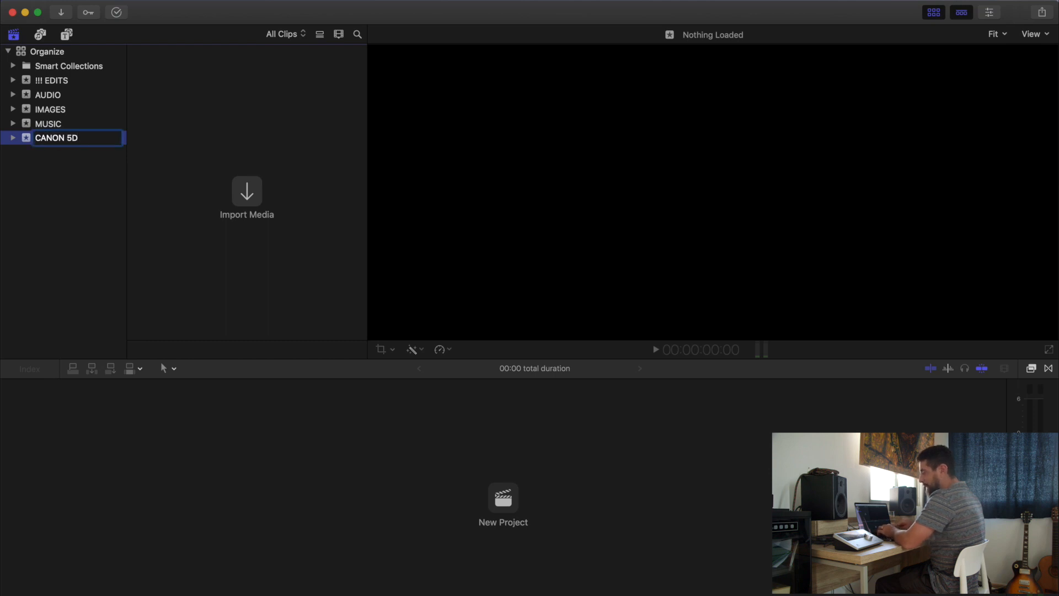
pyautogui.press('Return')
# Create a new event named SONY A7 in the Organize library
pyautogui.hotkey('alt', 'n')
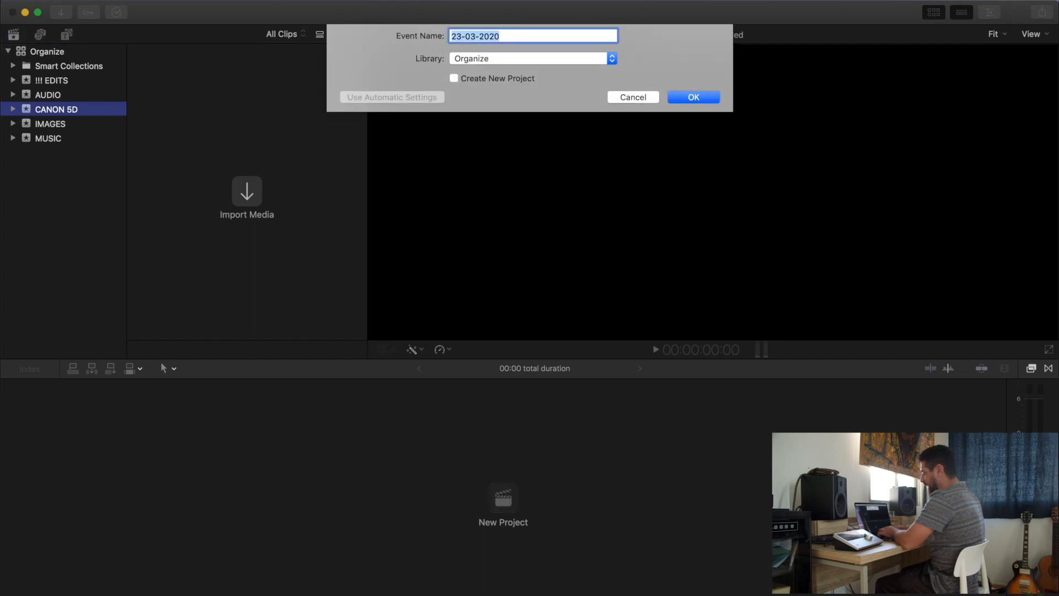
pyautogui.write('SONY')
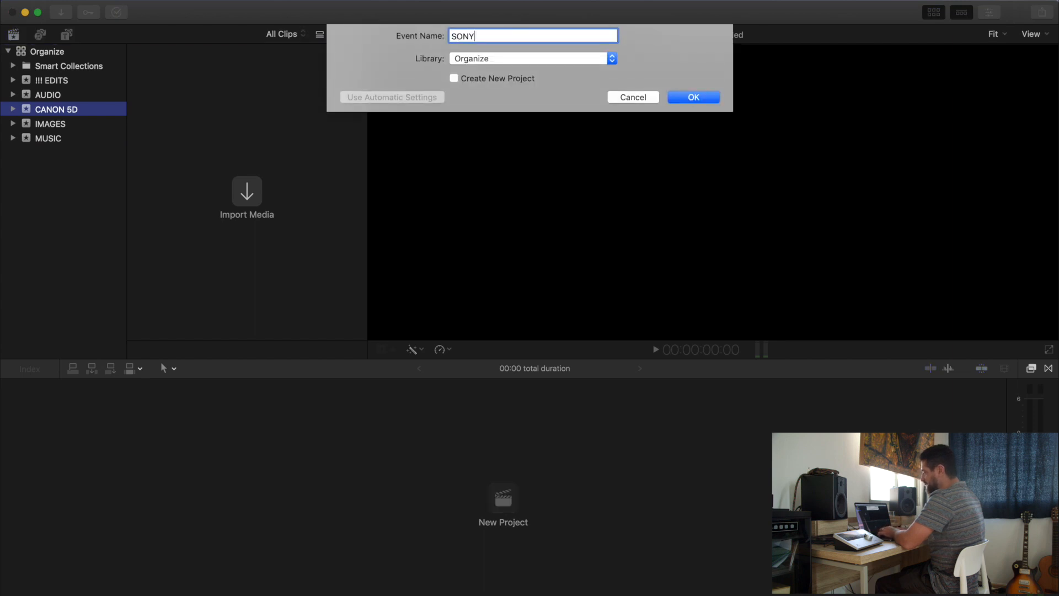
pyautogui.write(' A7')
pyautogui.press('Return')
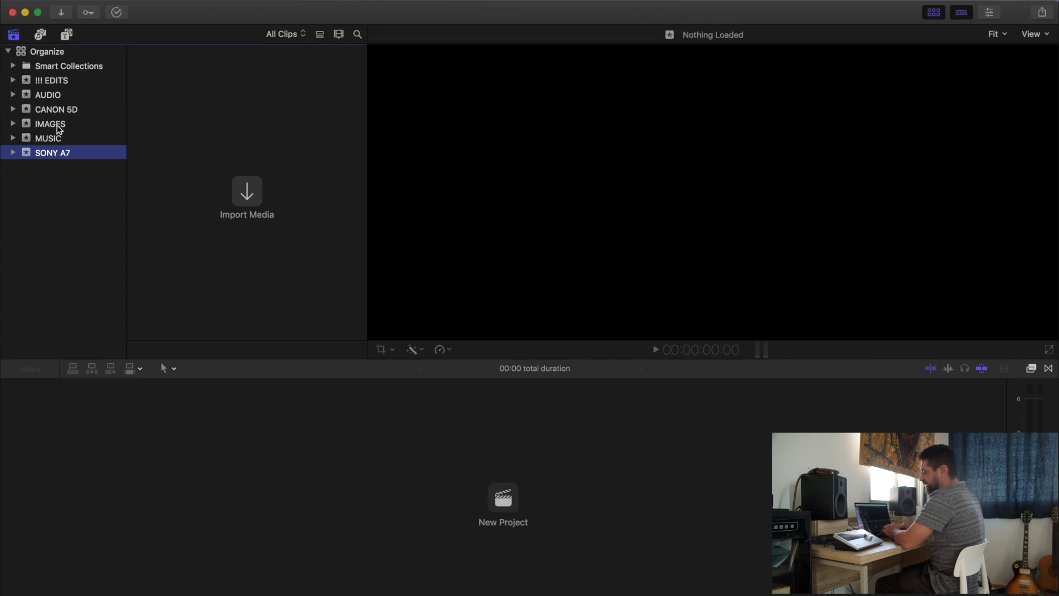
# Import the A7iii footage folder from VIDEOS in Hong Kong October 20, 2019 on the DBull 5TB September 2019 drive into the SONY A7 event
pyautogui.click(52, 108)
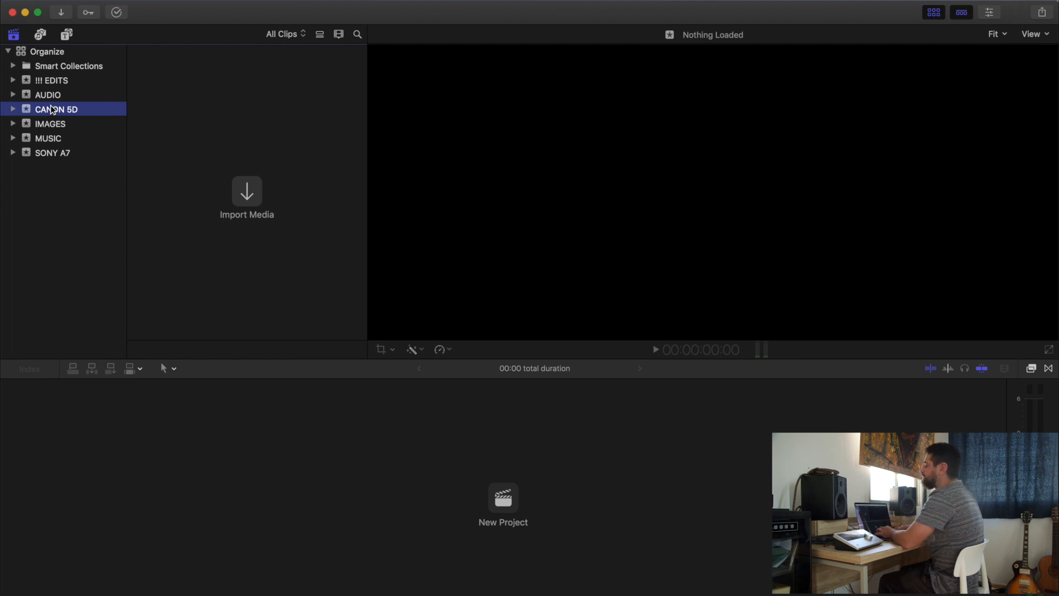
pyautogui.click(61, 94)
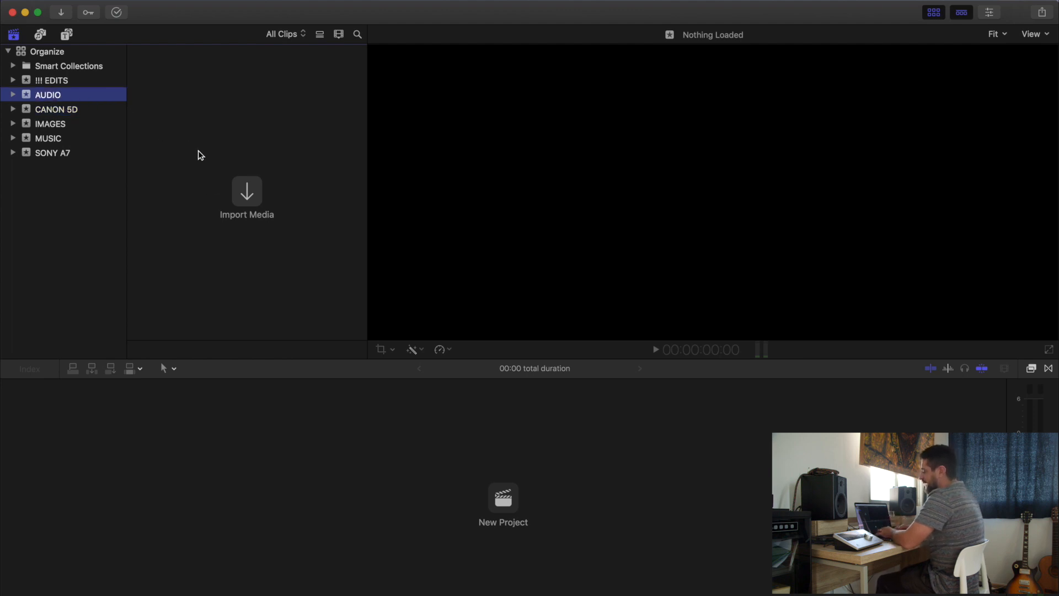
pyautogui.click(247, 193)
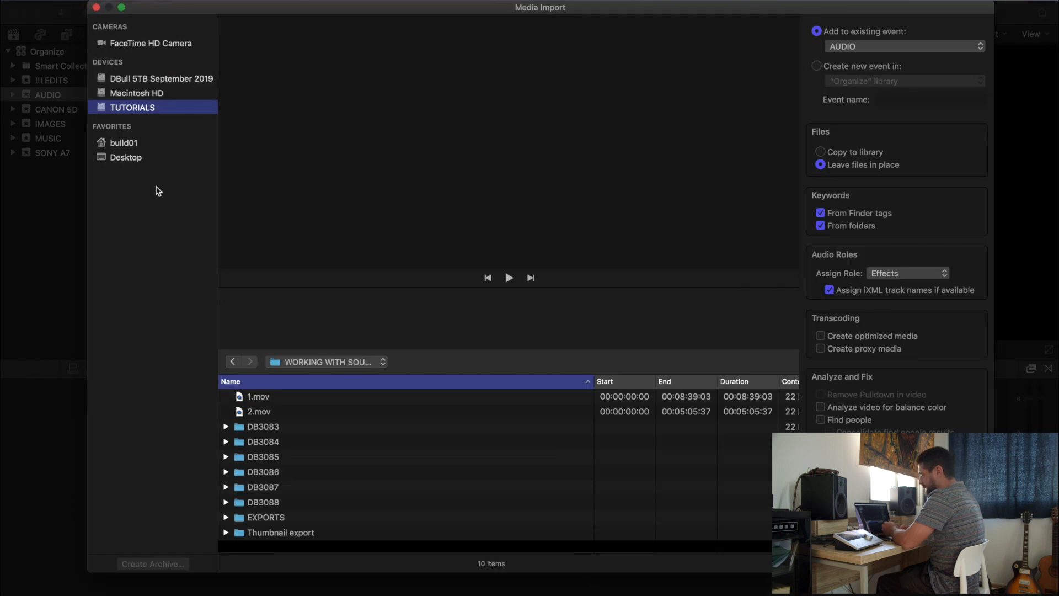
pyautogui.click(165, 79)
pyautogui.doubleClick(281, 427)
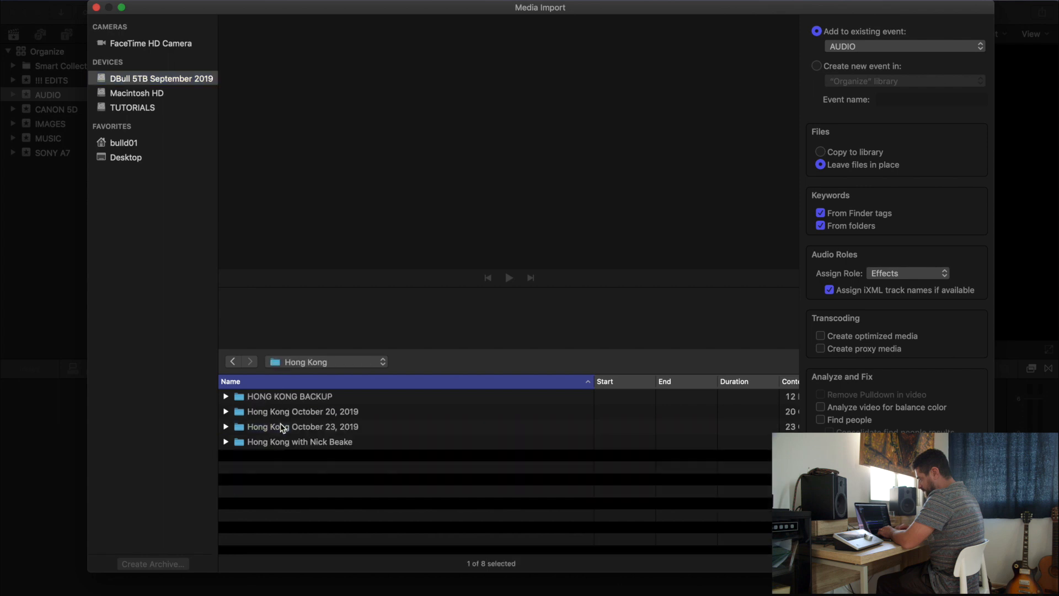
pyautogui.doubleClick(283, 417)
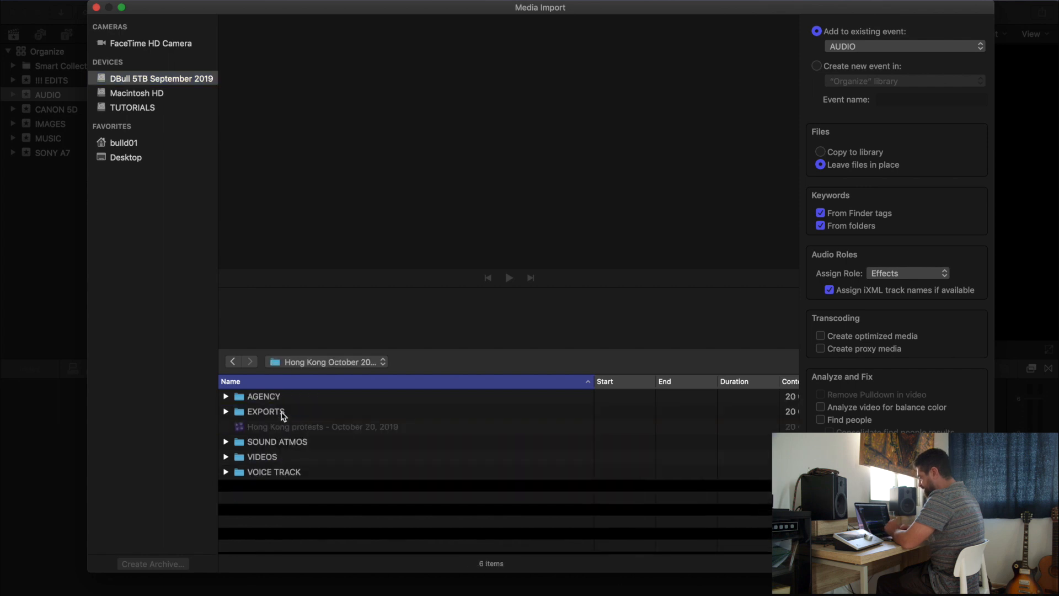
pyautogui.doubleClick(274, 457)
pyautogui.click(308, 399)
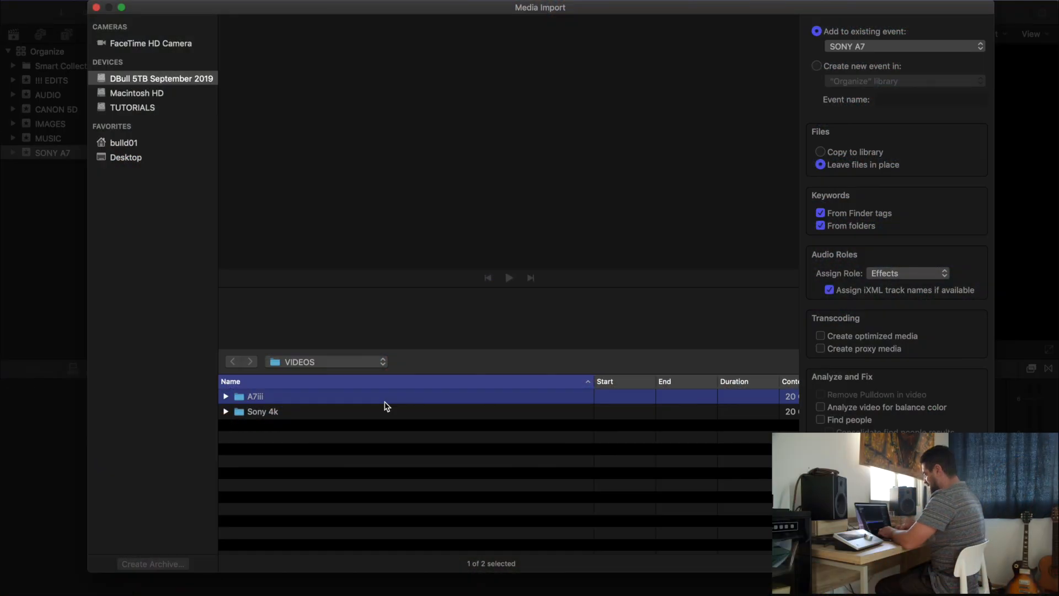
pyautogui.press('Return')
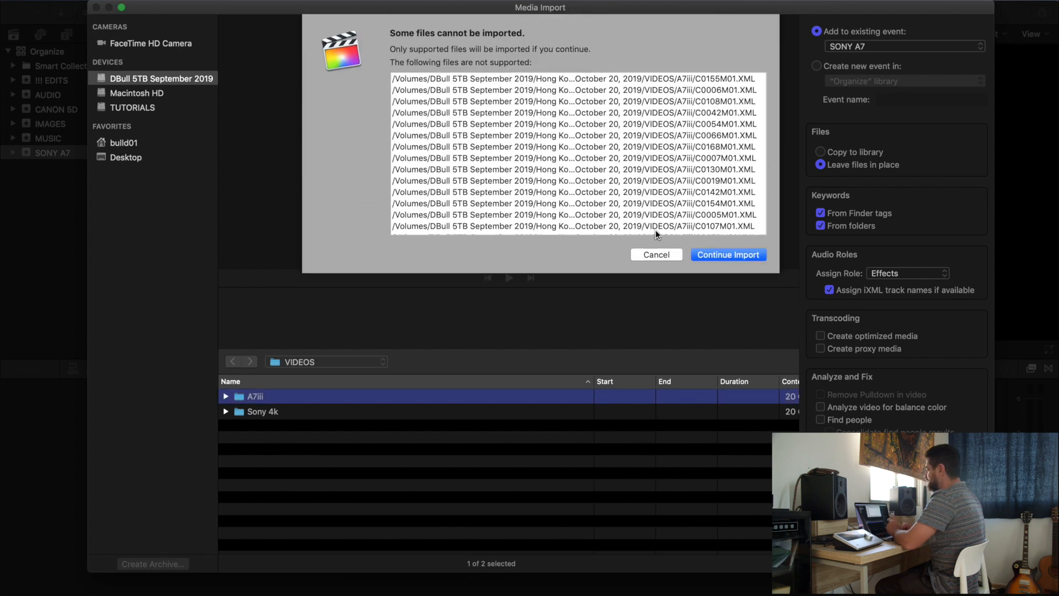
pyautogui.click(719, 255)
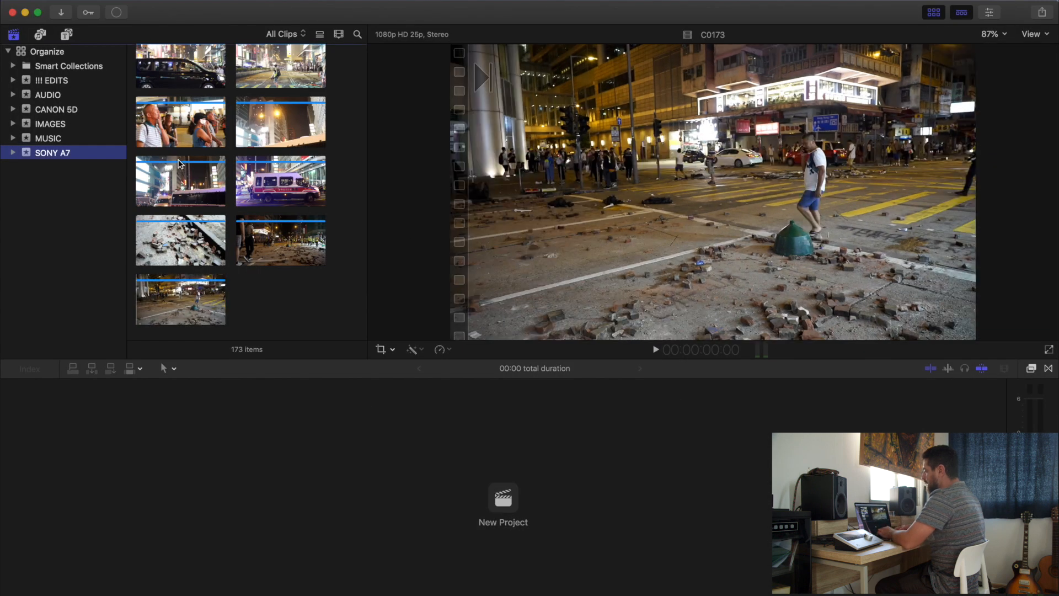
# Browse the imported clips in the SONY A7 event and preview clip C0135
pyautogui.scroll(20, 199, 132)
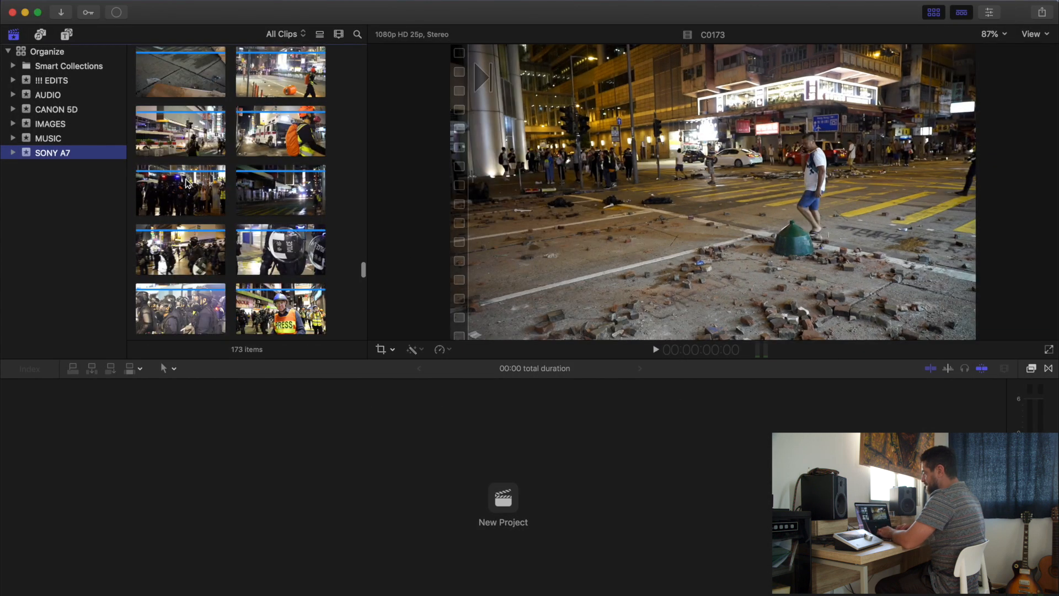
pyautogui.scroll(-3, 190, 249)
pyautogui.press('space')
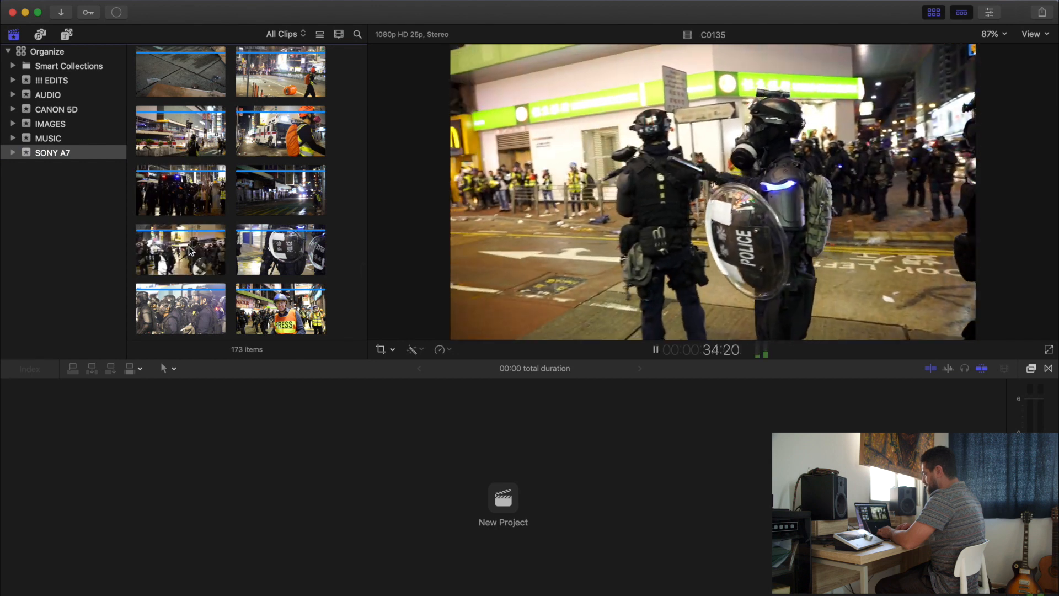
pyautogui.press('space')
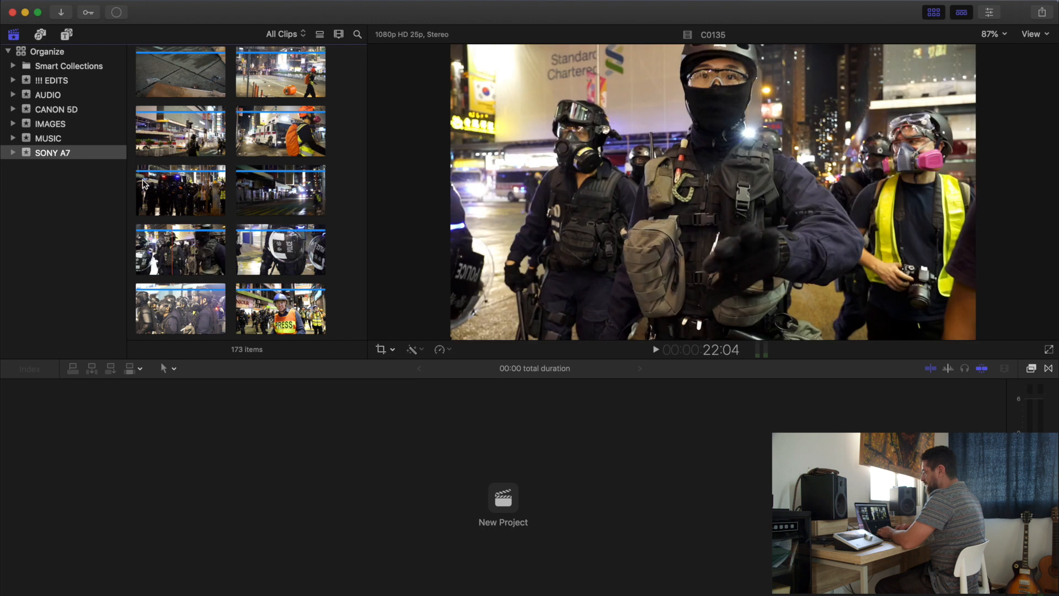
# Create a new project named HONG KONG EDIT in the !!! EDITS event
pyautogui.click(58, 81)
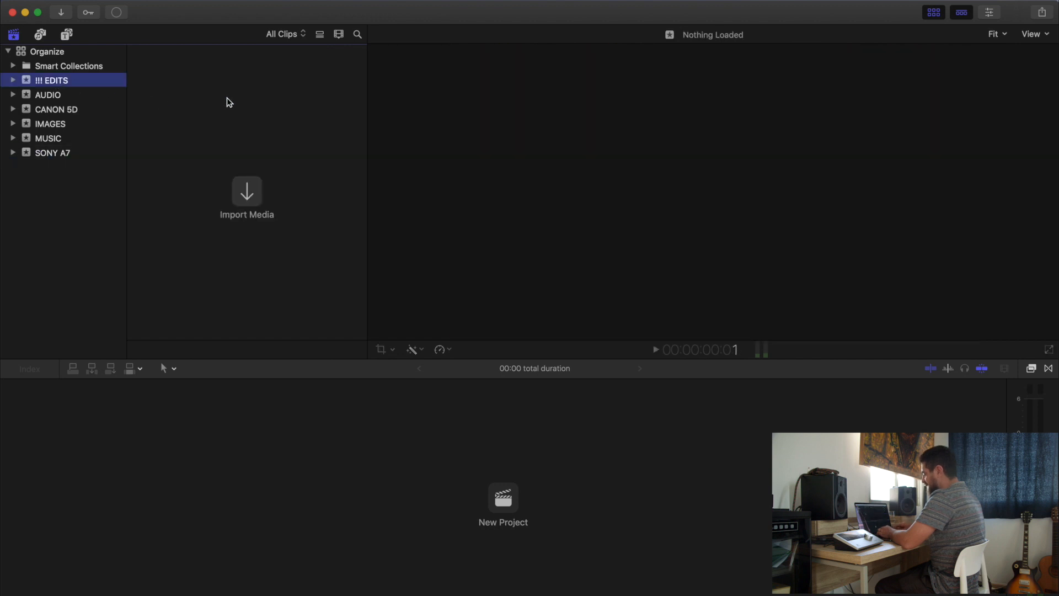
pyautogui.press('super+n')
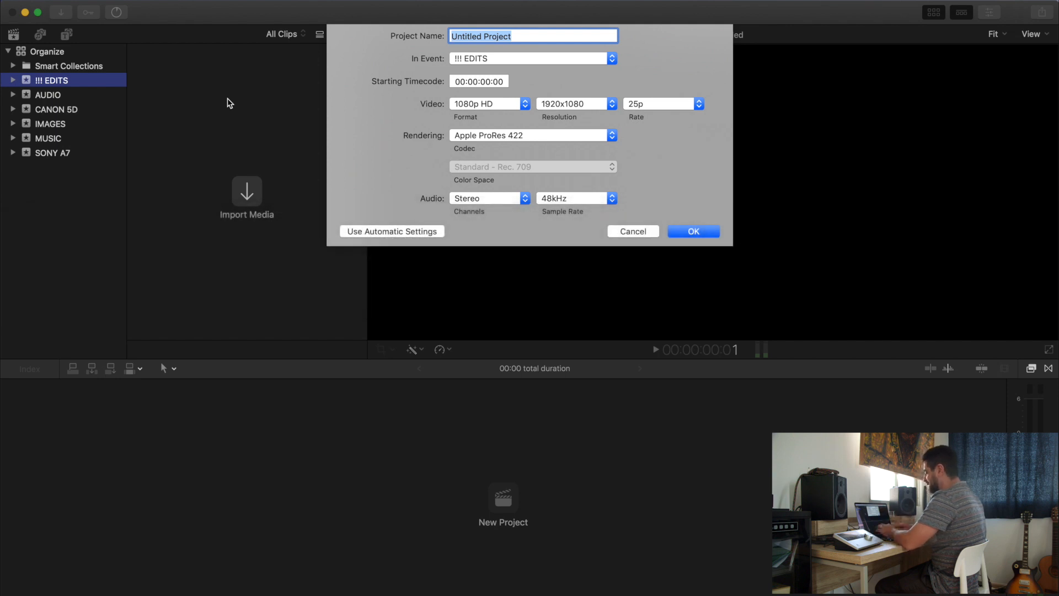
pyautogui.write('HONG KONG EDIT')
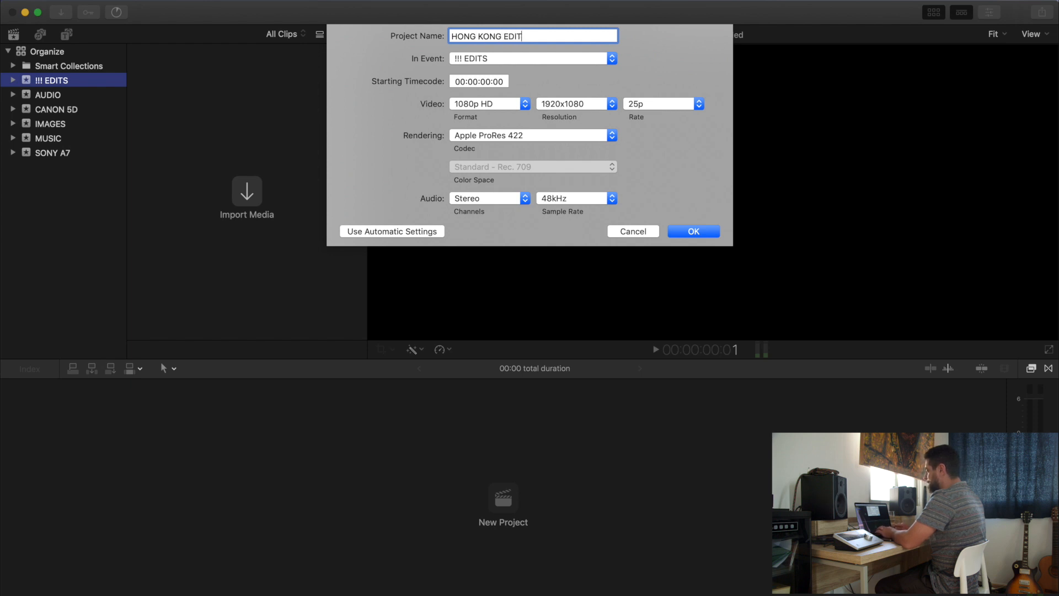
pyautogui.press('Return')
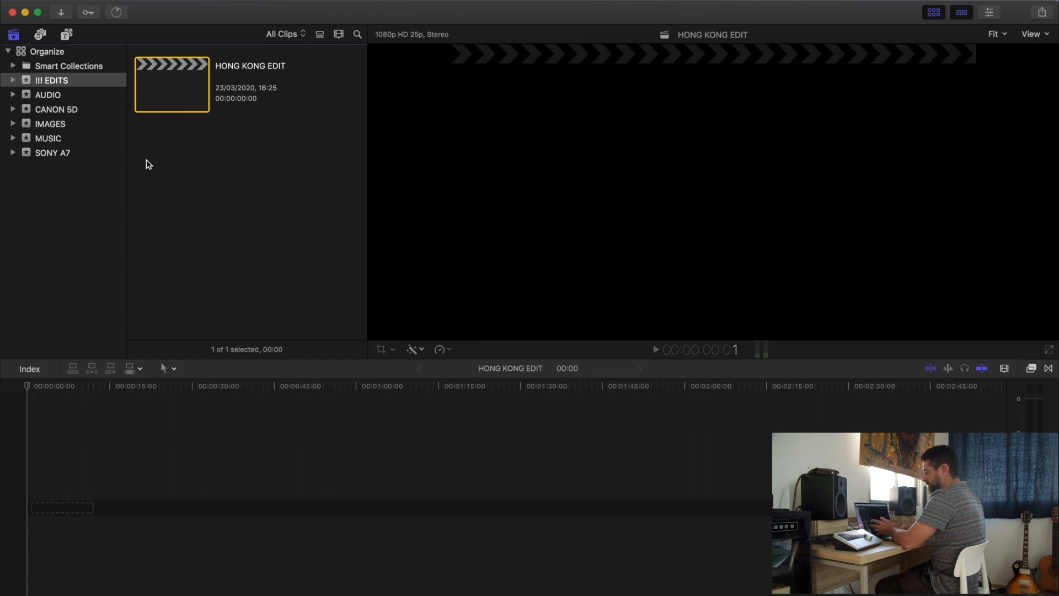
# Insert a range of about 8 seconds from SONY A7 clip C0135 into the HONG KONG EDIT timeline and play it back
pyautogui.click(71, 153)
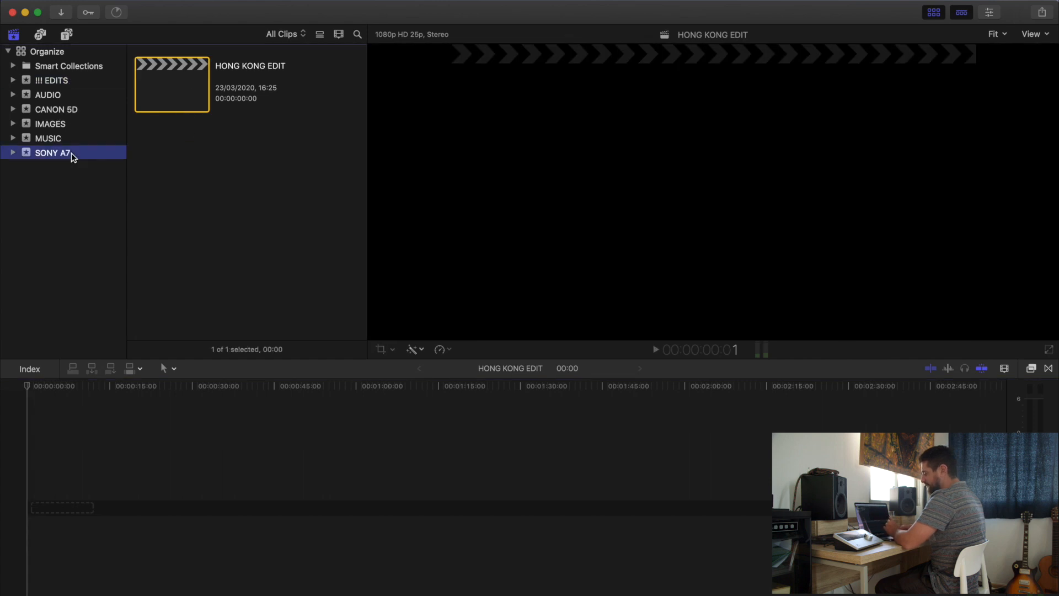
pyautogui.moveTo(191, 253); pyautogui.dragTo(204, 255)
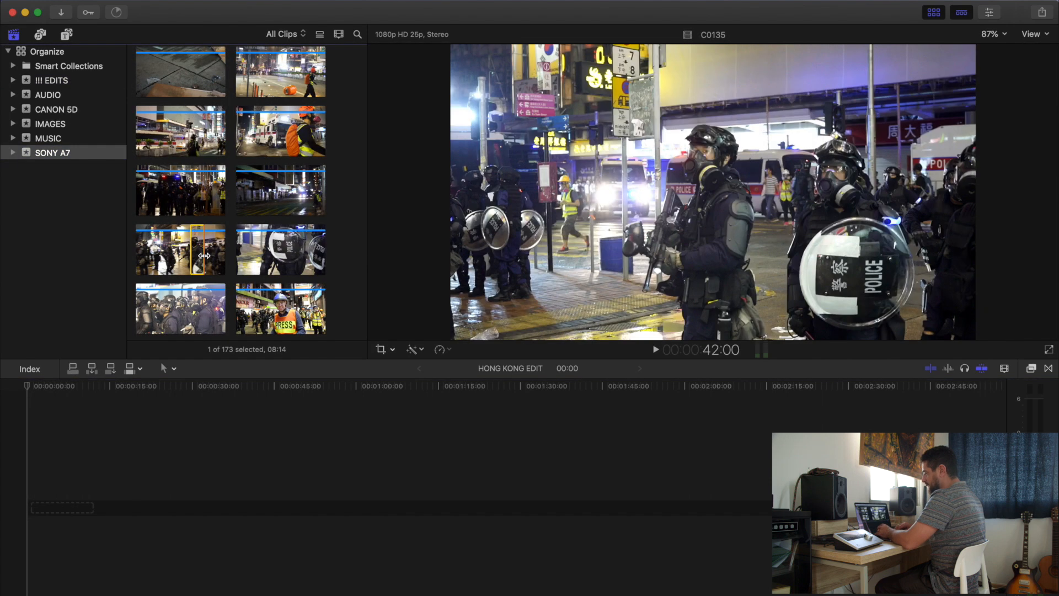
pyautogui.press('w')
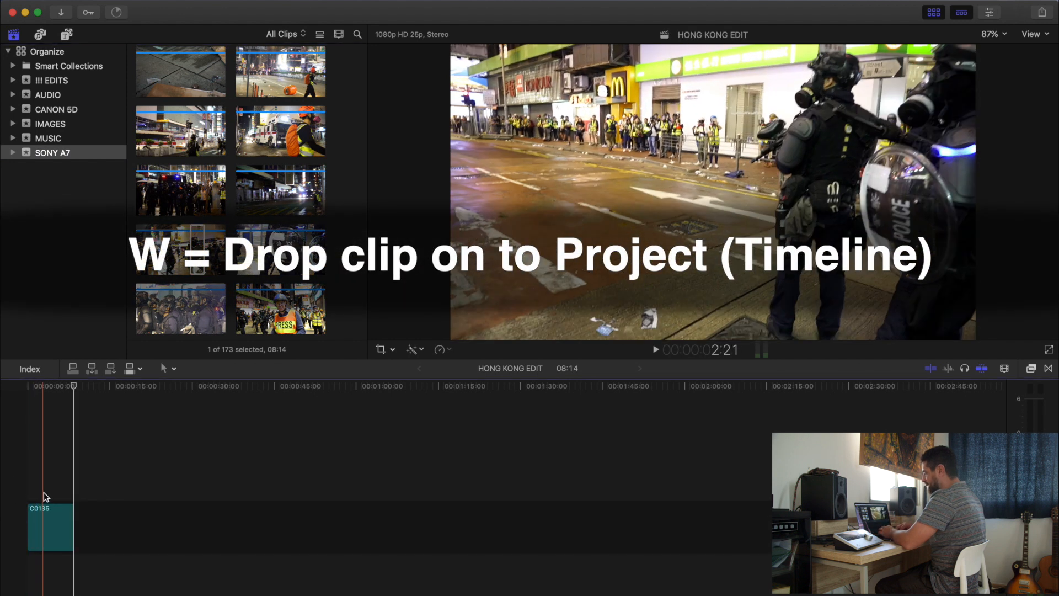
pyautogui.press('space')
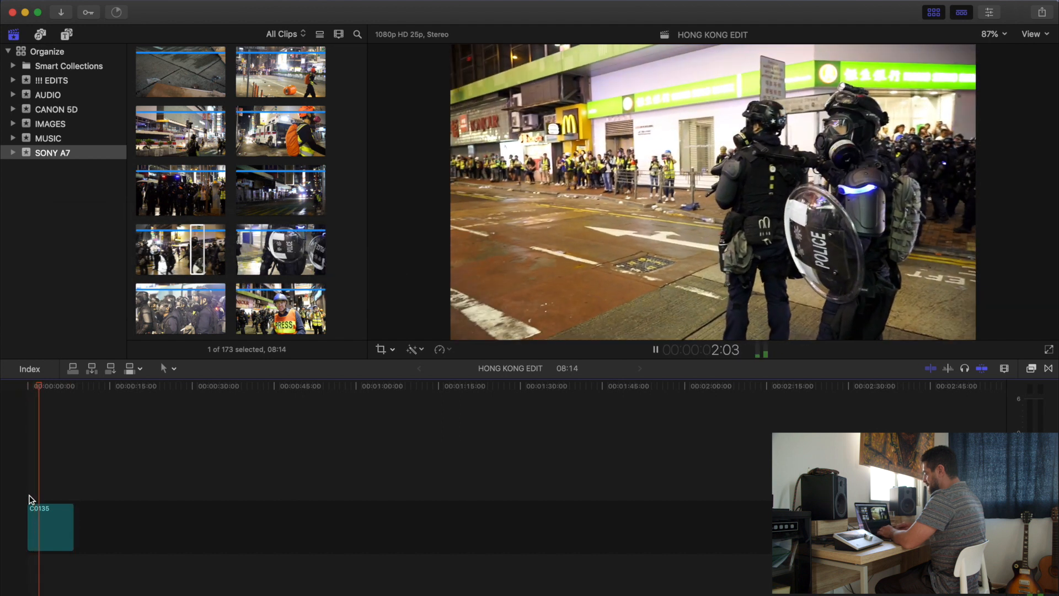
pyautogui.press('space')
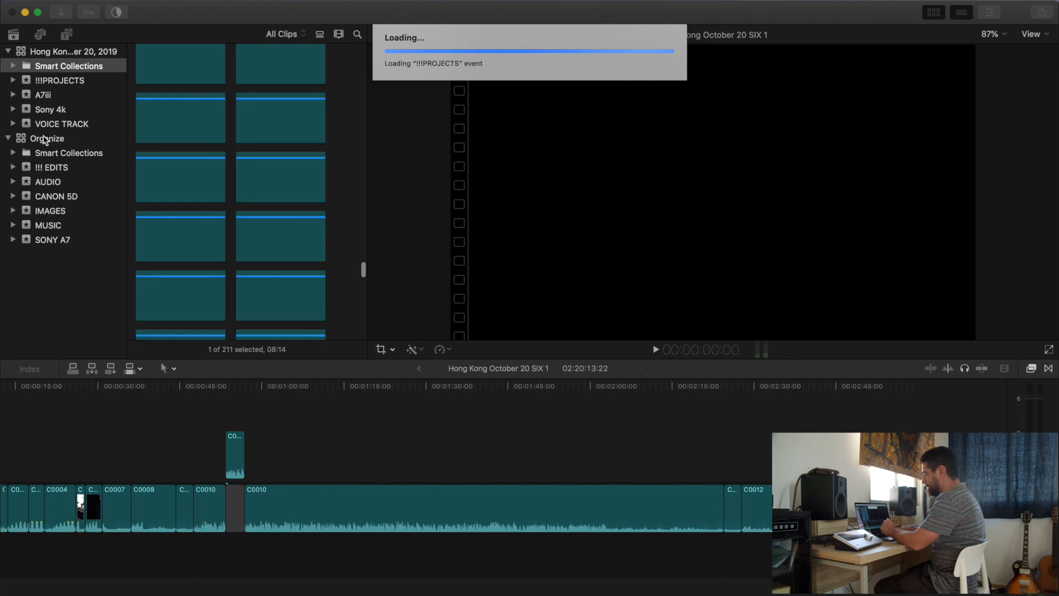
# Collapse the Organize library and open the Hong Kong October 20 SIX FINAL 1 project from the !!!PROJECTS event
pyautogui.click(8, 138)
pyautogui.click(77, 81)
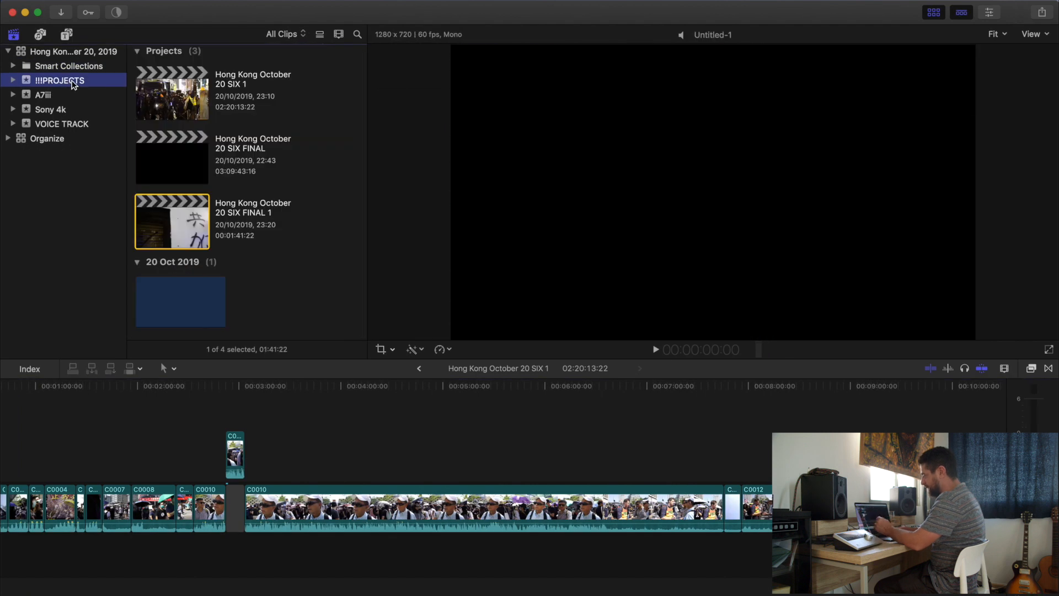
pyautogui.doubleClick(180, 225)
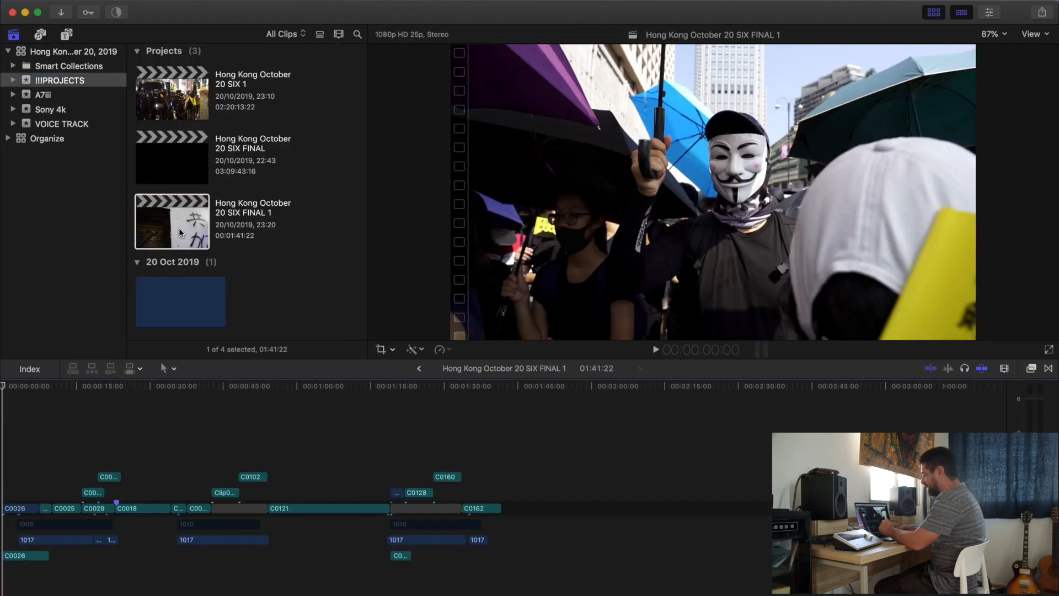
# Look through the contents of the A7iii, Sony 4k and VOICE TRACK events in the Hong Kong October 20, 2019 library
pyautogui.click(45, 95)
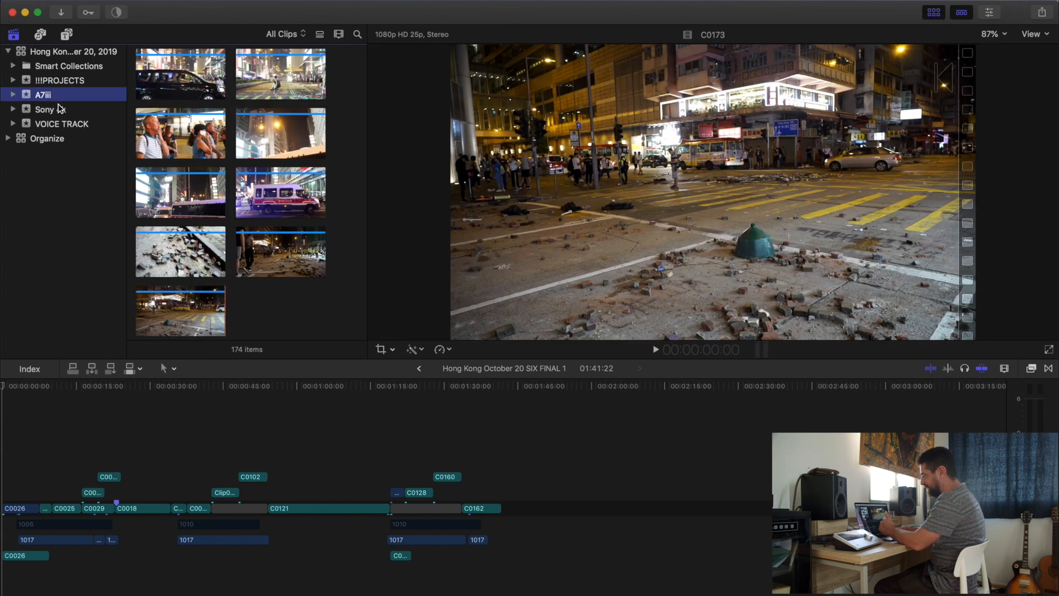
pyautogui.click(62, 112)
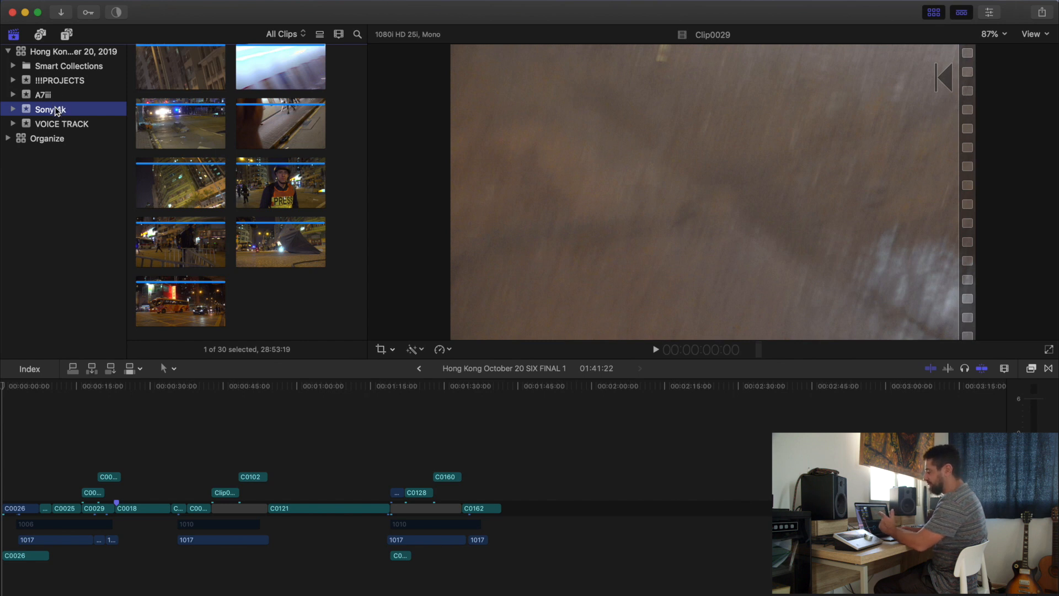
pyautogui.click(58, 124)
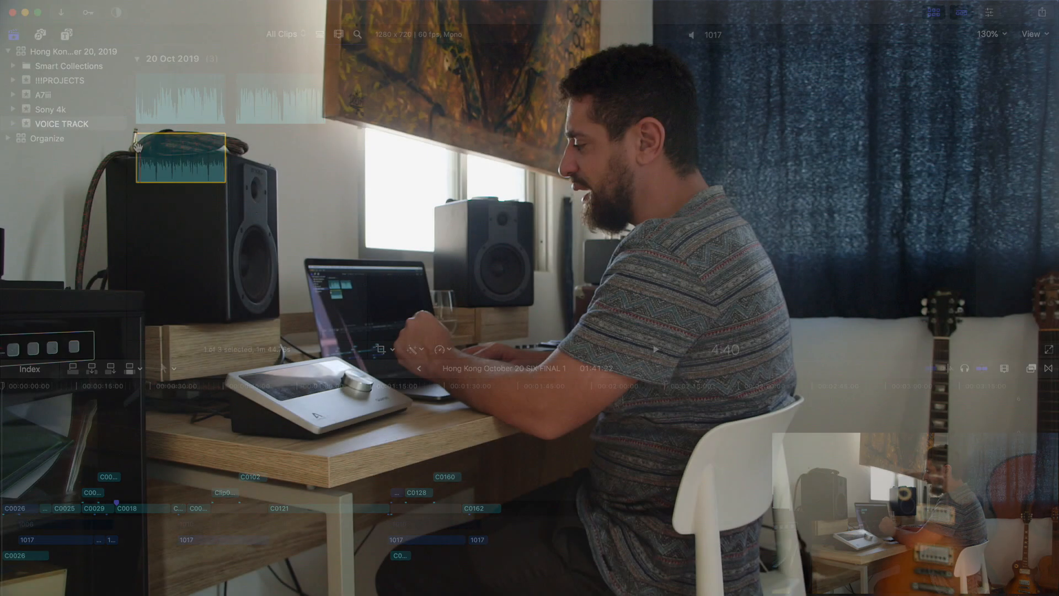